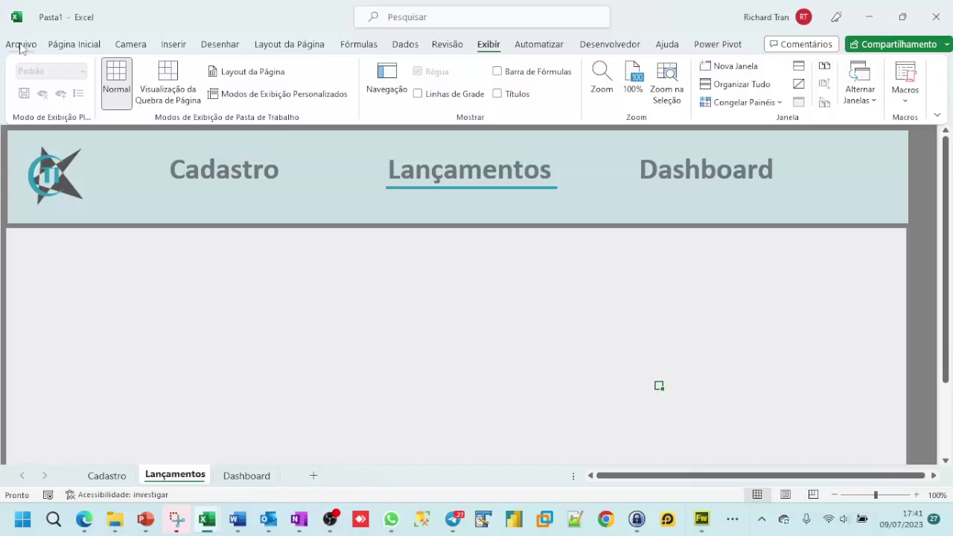
- Leave the Lançamentos sheet for Excel's File start page with templates and recent files
click(21, 45)
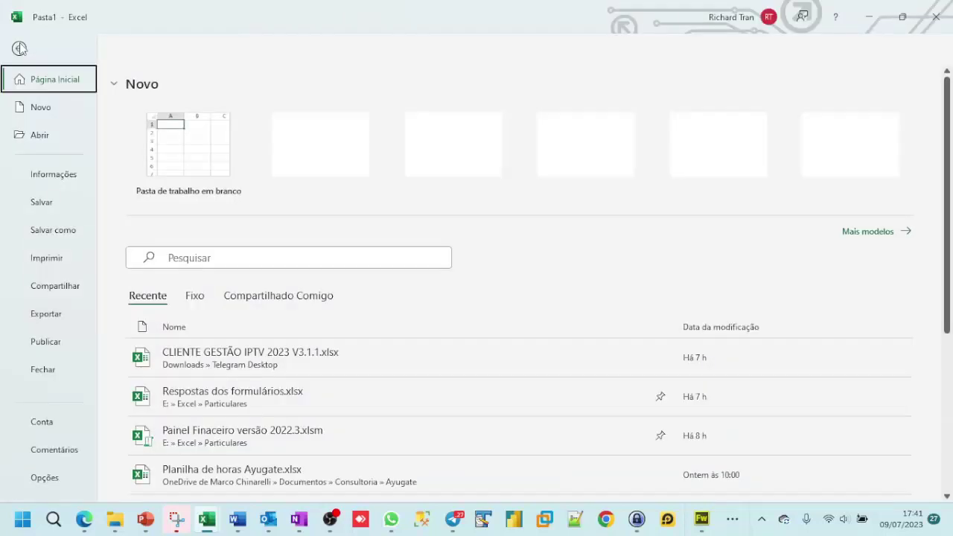
- Start blank workbook Pasta2, turn on the formula bar, and select the entire sheet
click(176, 162)
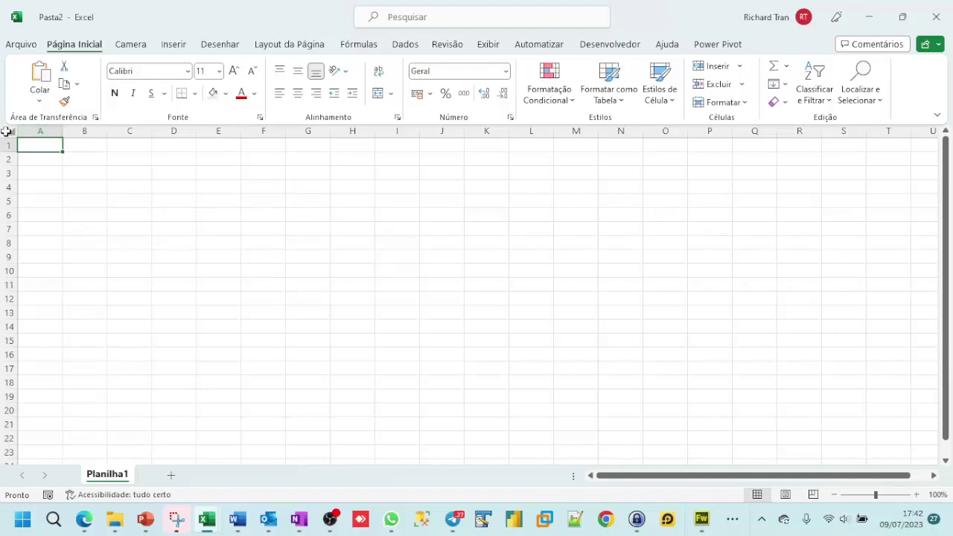
click(490, 44)
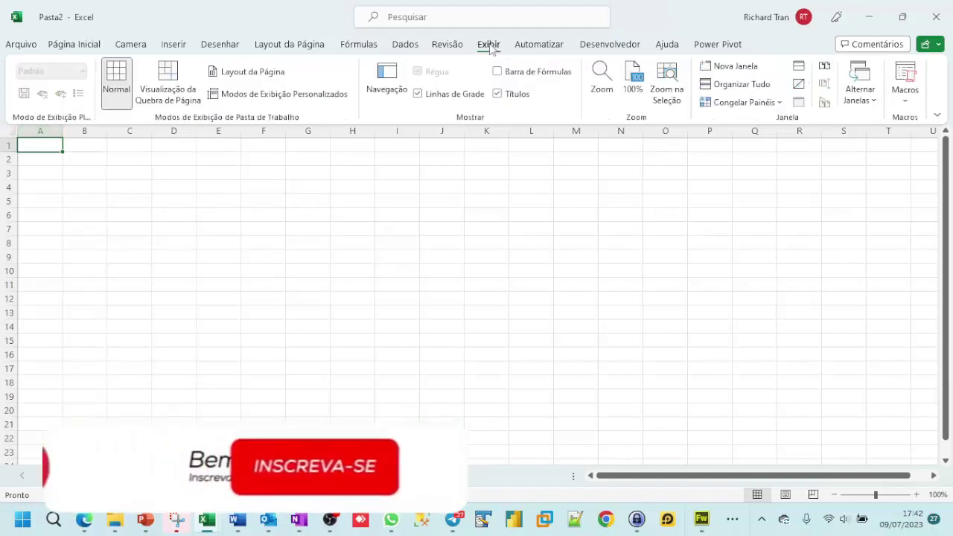
click(529, 72)
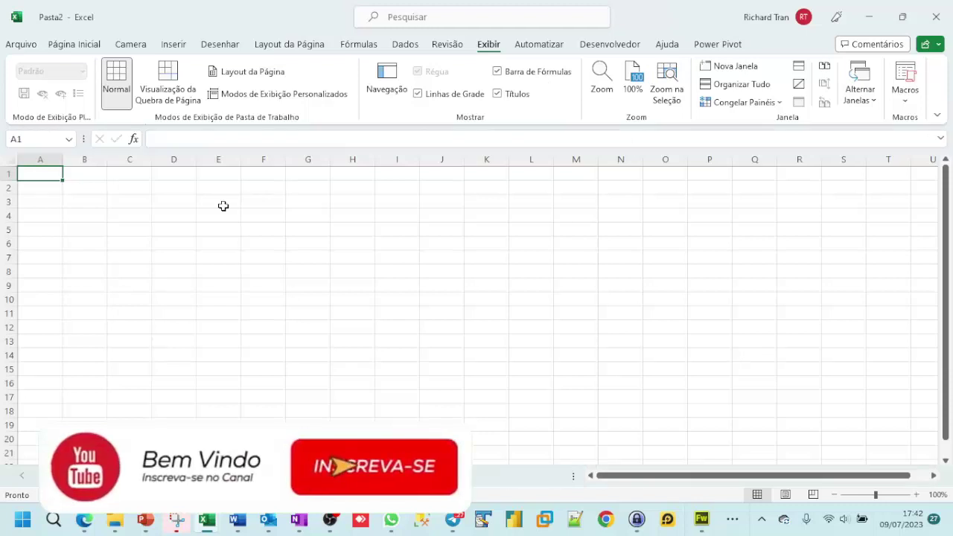
click(7, 160)
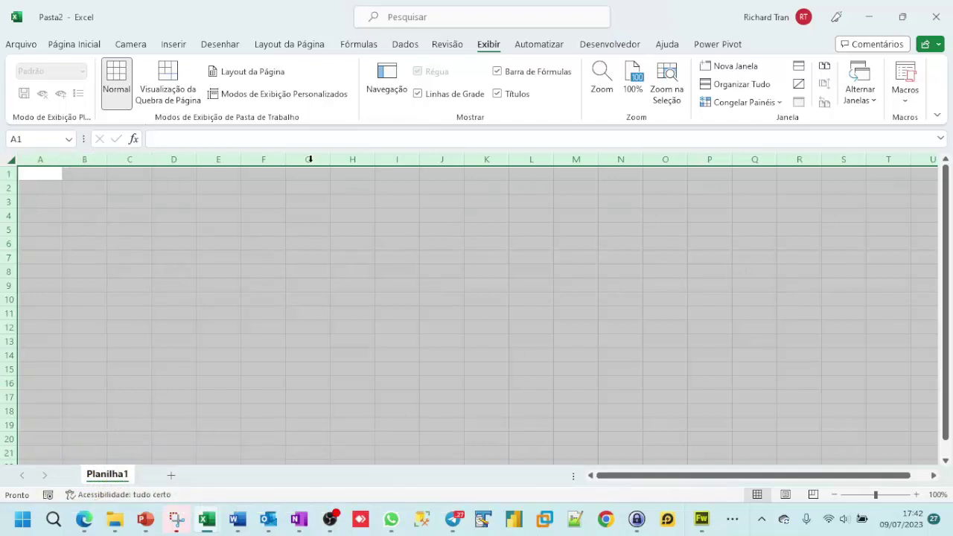
- Resize all columns to 16 px and rows to 12 px, then fill the sheet light gray
mouse_move(64, 155)
mouse_down()
mouse_move(25, 155)
mouse_move(4, 172)
mouse_up()
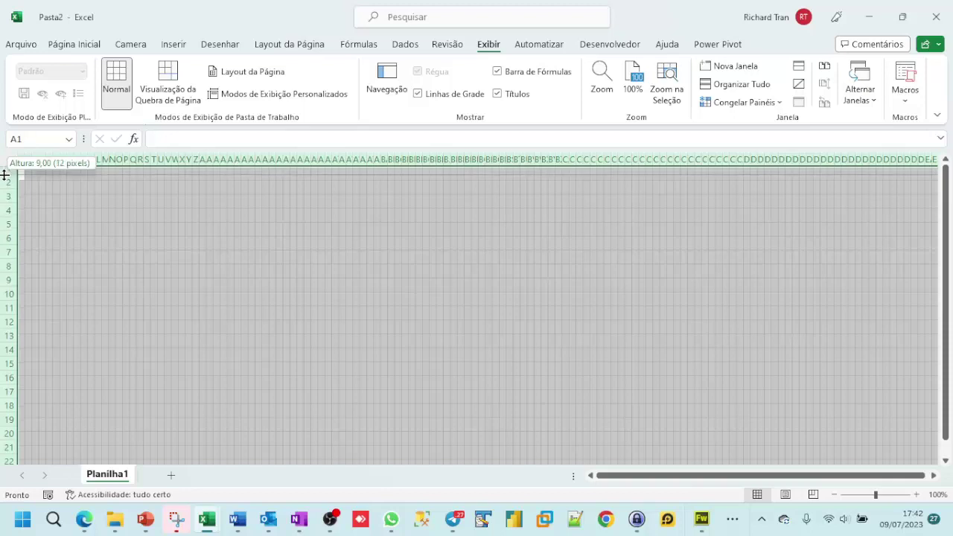
drag(5, 172, 5, 171)
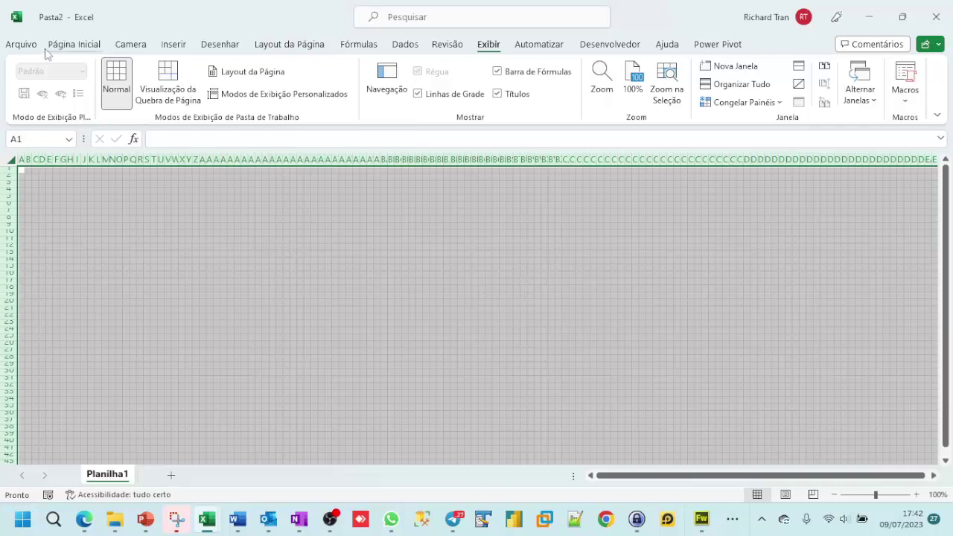
click(72, 47)
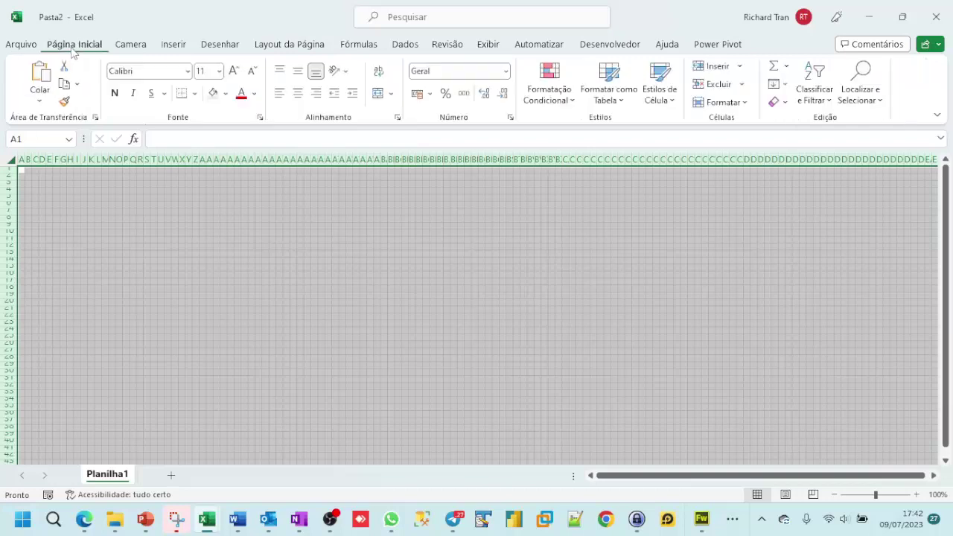
click(226, 94)
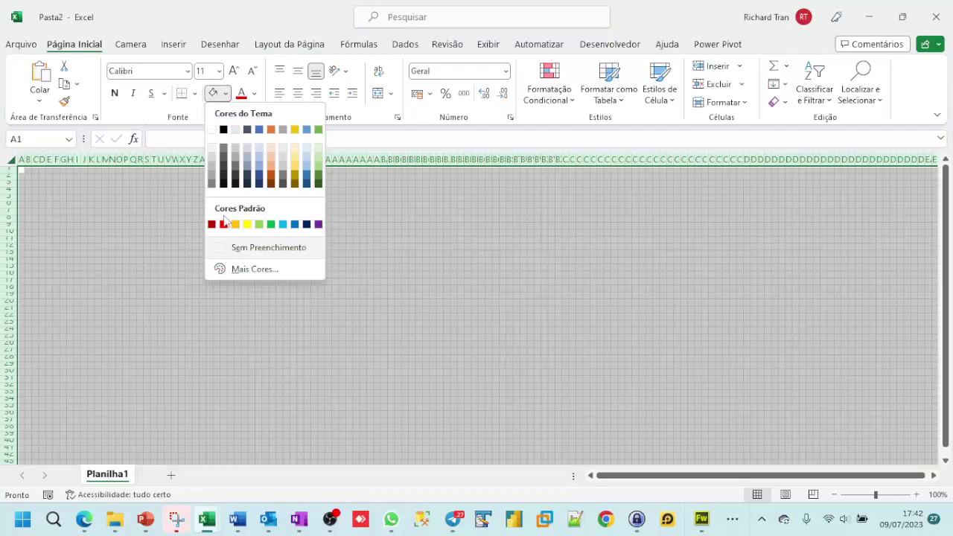
click(213, 151)
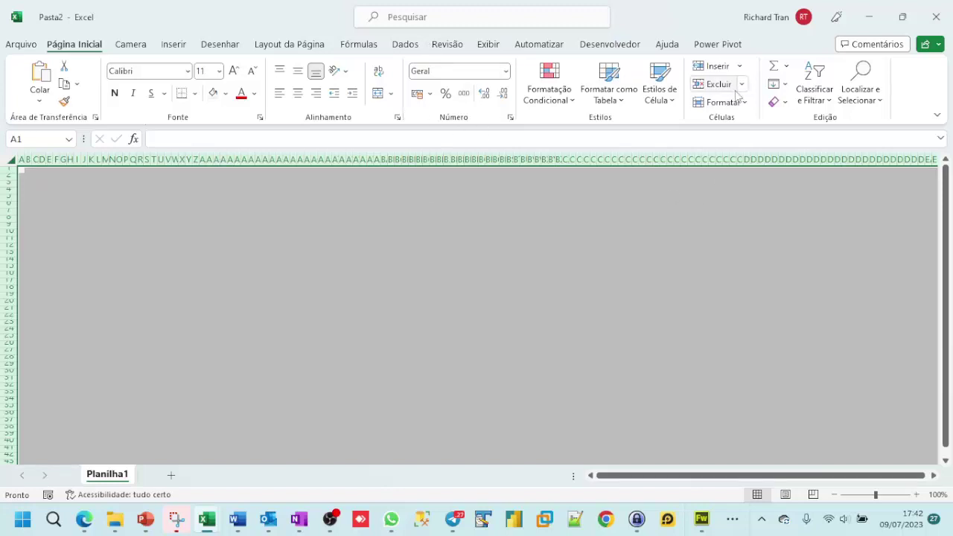
- Switch the workbook's theme colours to the Violeta scheme
click(305, 46)
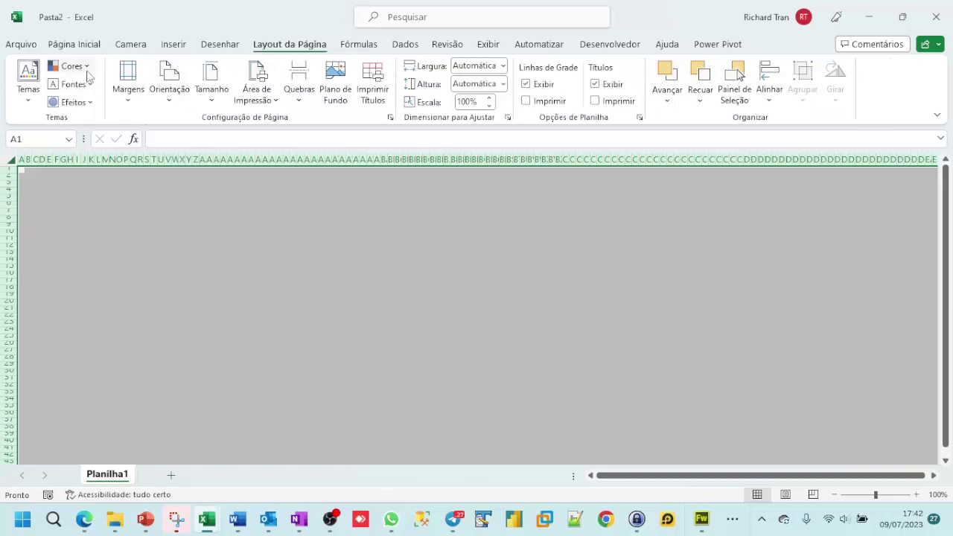
click(73, 66)
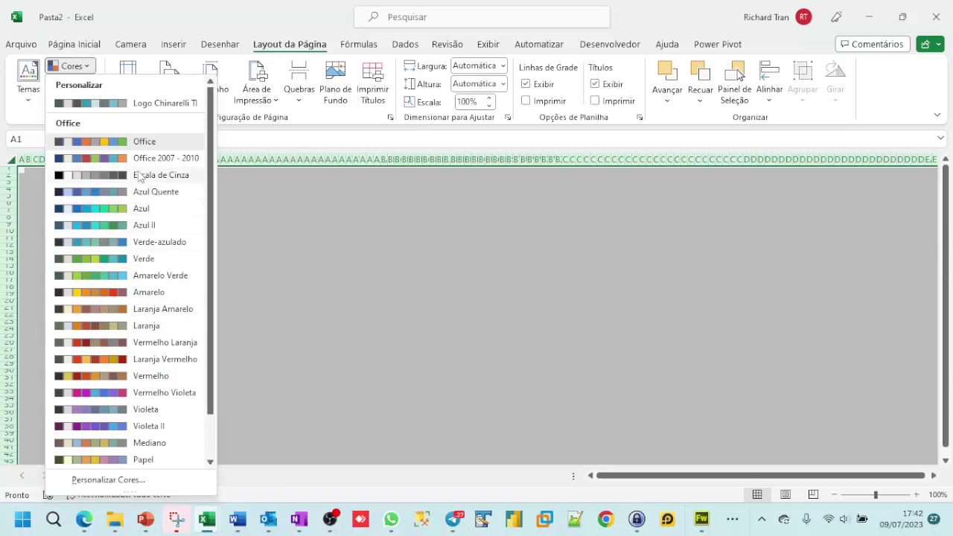
scroll(141, 186, down, 1)
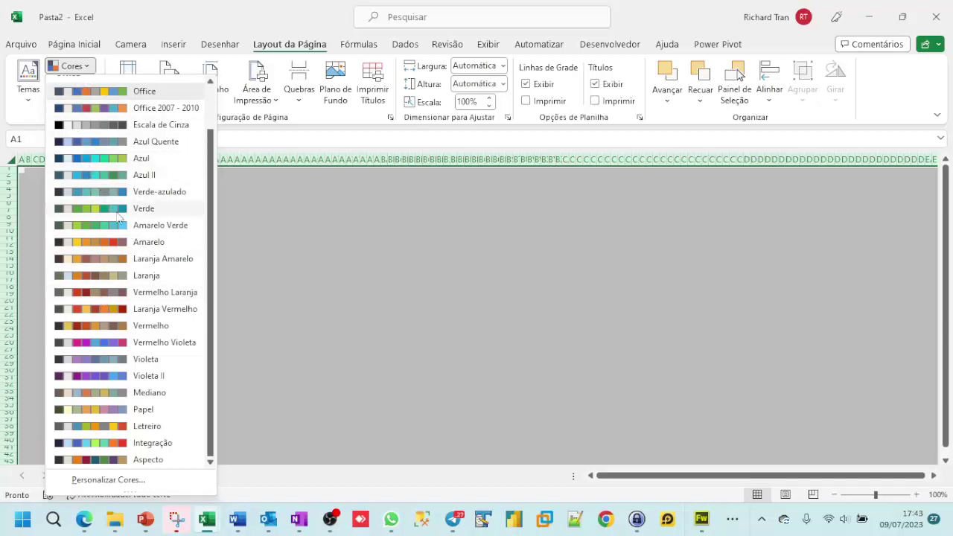
scroll(118, 216, up, 2)
scroll(125, 257, down, 1)
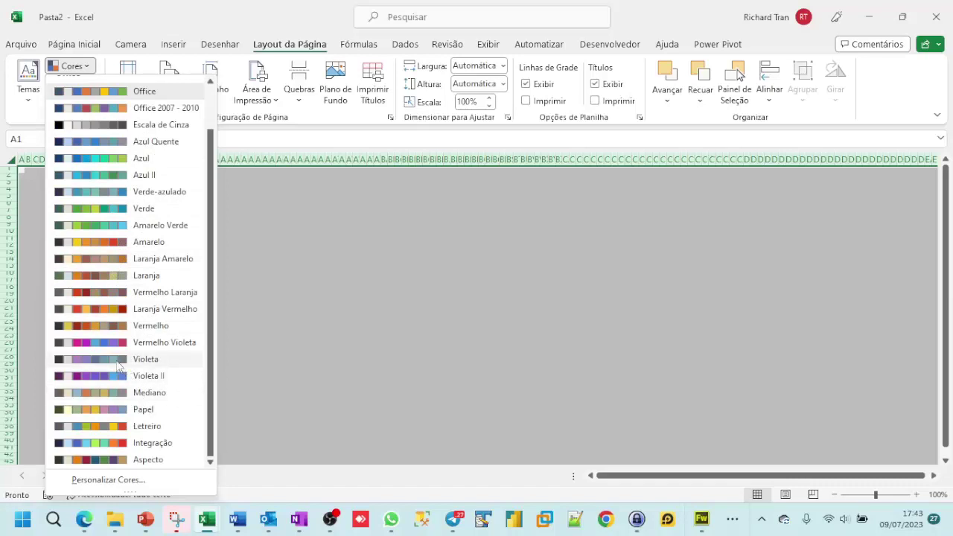
click(117, 365)
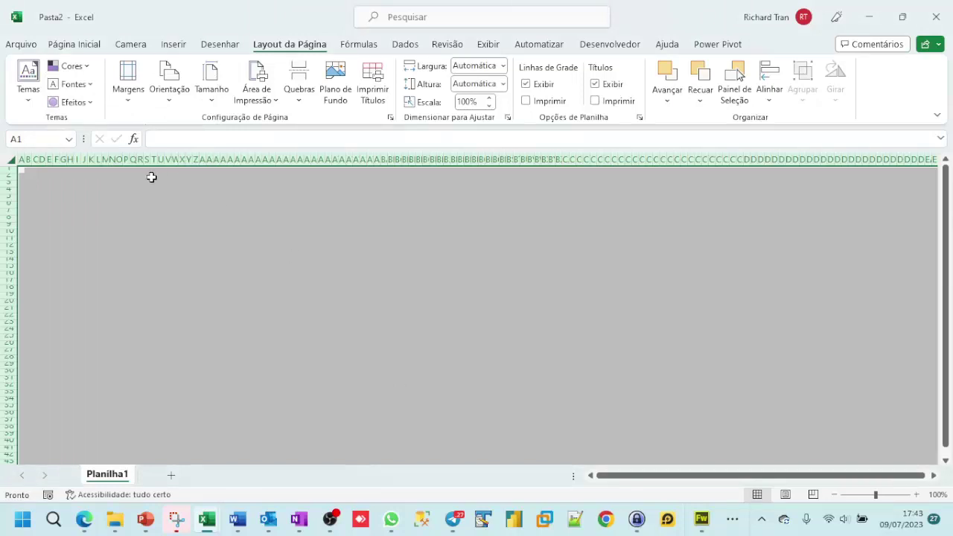
- Draw a tall rectangle shape down the left side of the sheet
click(301, 271)
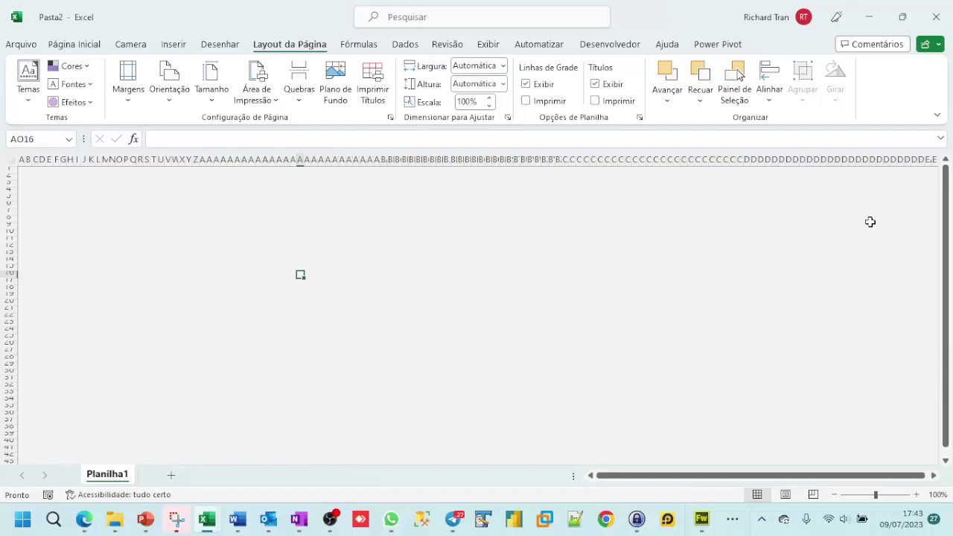
click(177, 47)
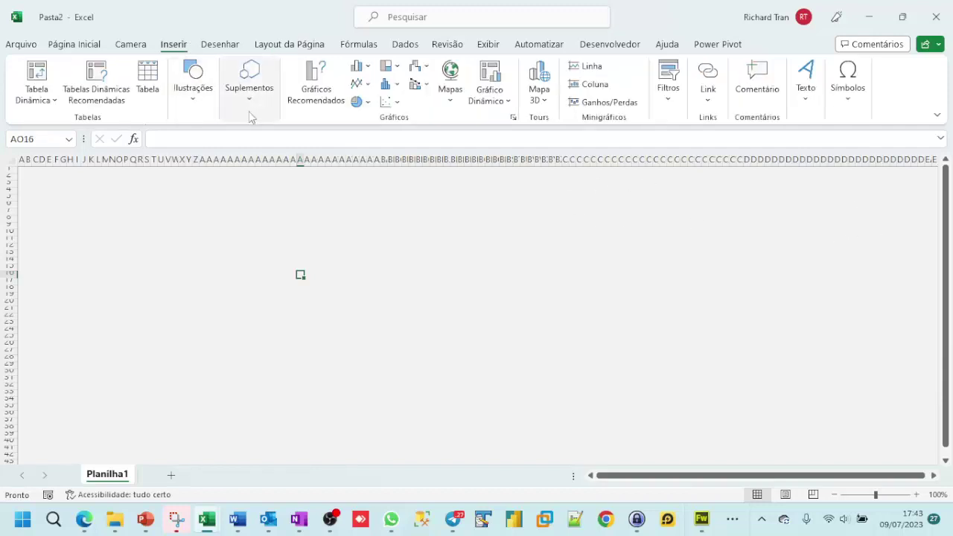
click(198, 110)
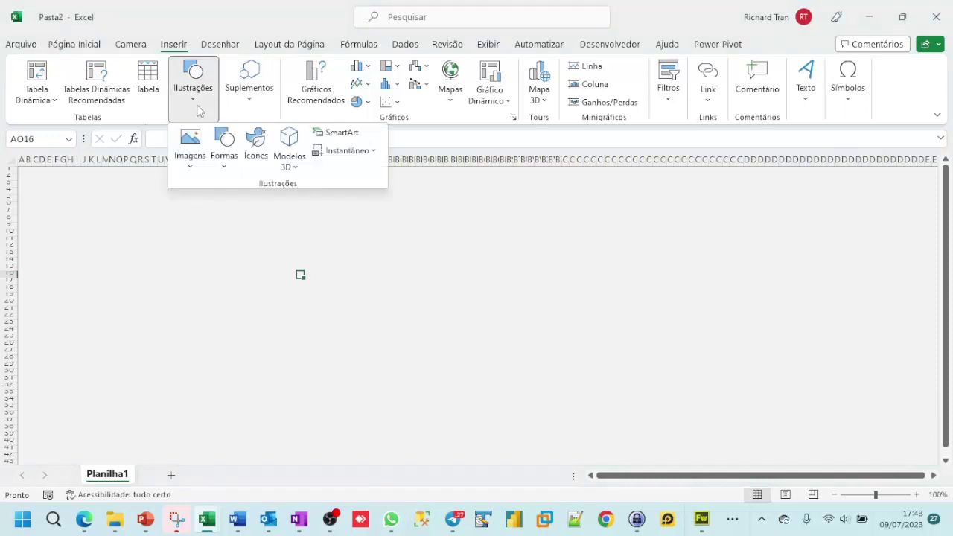
click(225, 164)
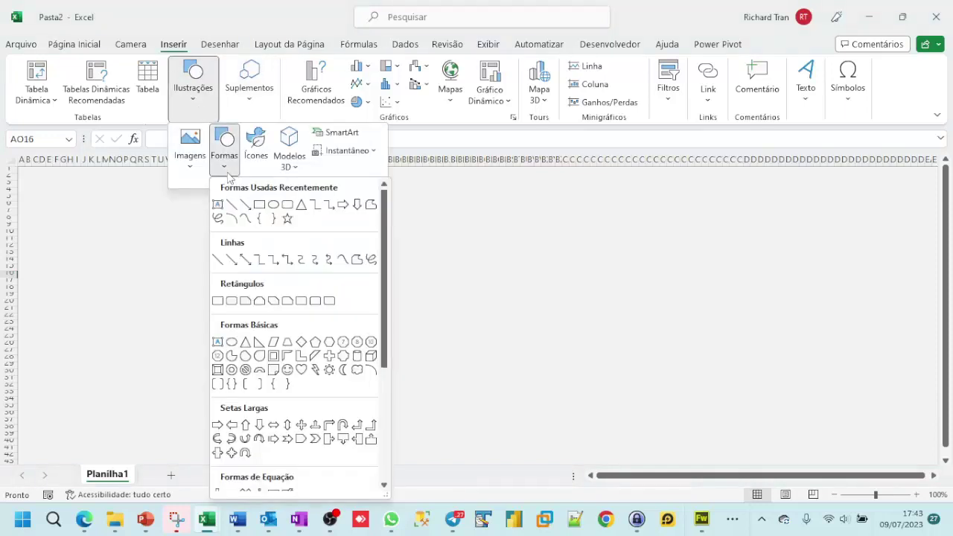
click(259, 205)
drag(31, 173, 144, 444)
- Stretch the rectangle to 13,73 cm tall and snap it to the sheet's top-left corner
scroll(272, 315, down, 3)
scroll(149, 406, down, 2)
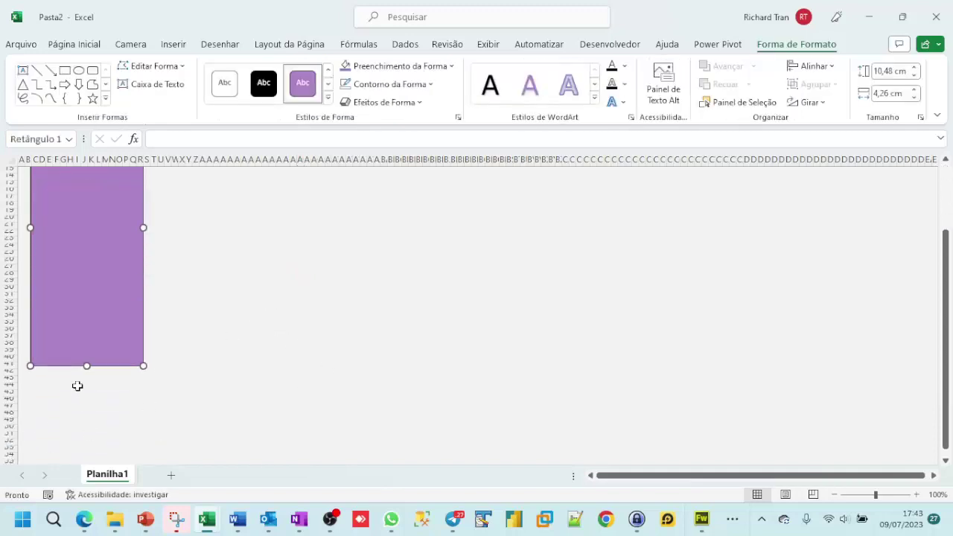
drag(87, 365, 86, 451)
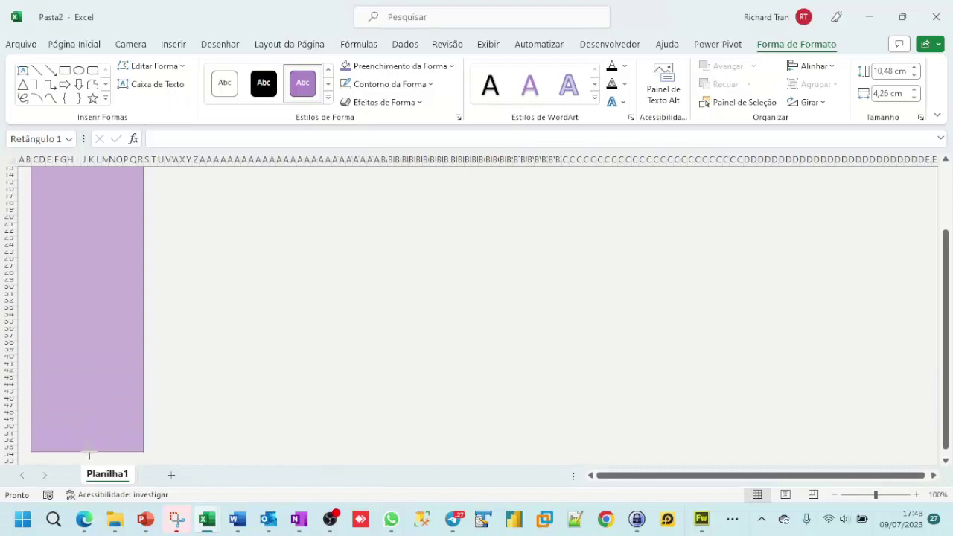
scroll(290, 298, up, 3)
scroll(267, 271, up, 1)
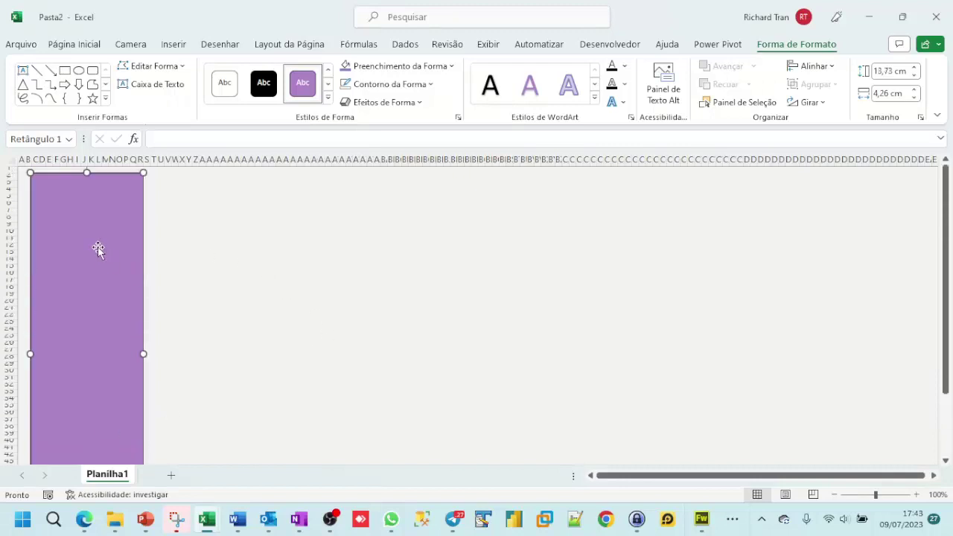
mouse_move(85, 233)
mouse_down()
mouse_move(80, 185)
mouse_move(78, 195)
mouse_up()
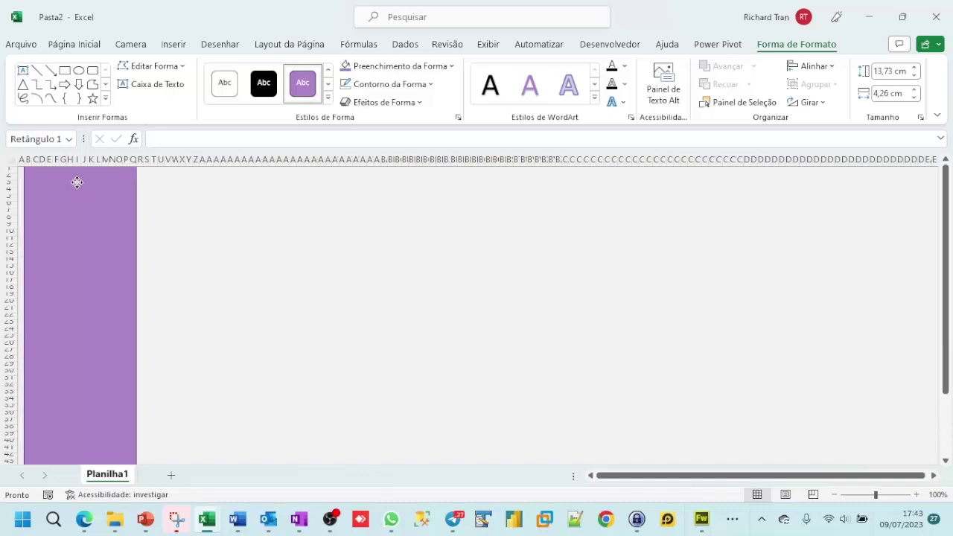
drag(74, 216, 75, 217)
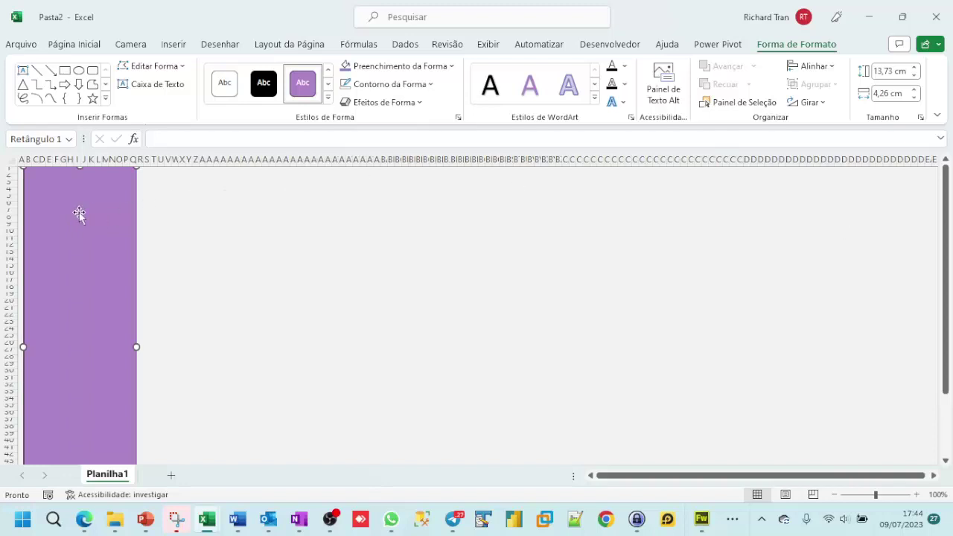
drag(54, 199, 54, 203)
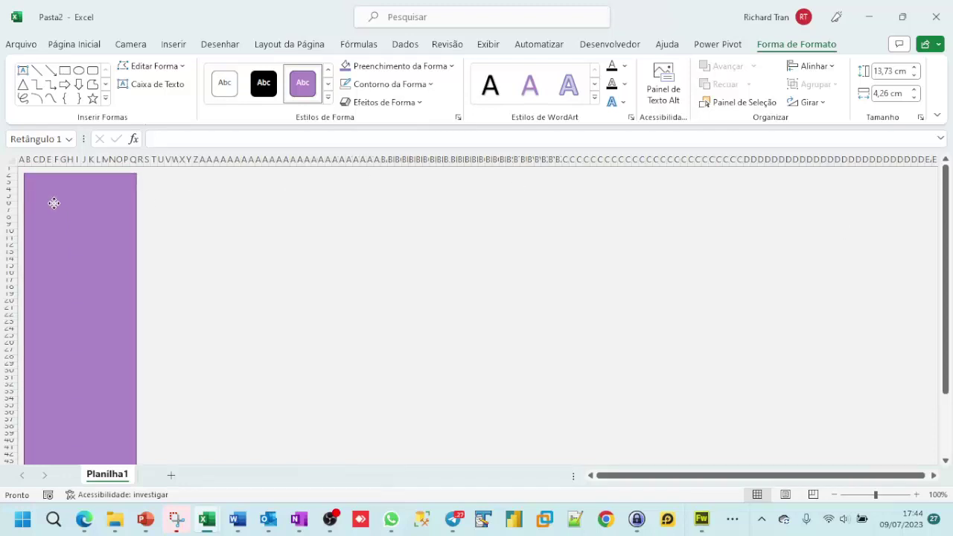
drag(54, 202, 55, 204)
- Give the purple sidebar rectangle Sem Contorno so it has no outline
click(307, 255)
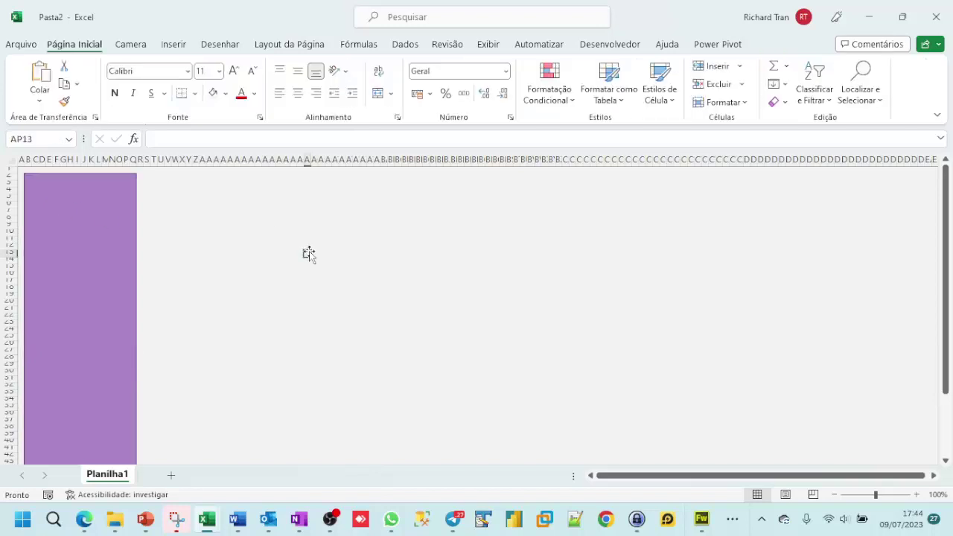
click(116, 216)
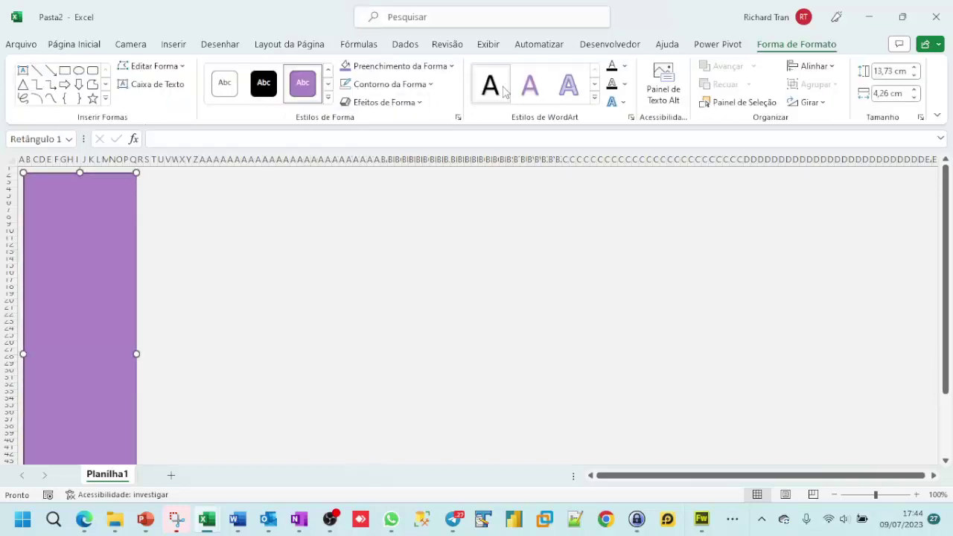
click(429, 85)
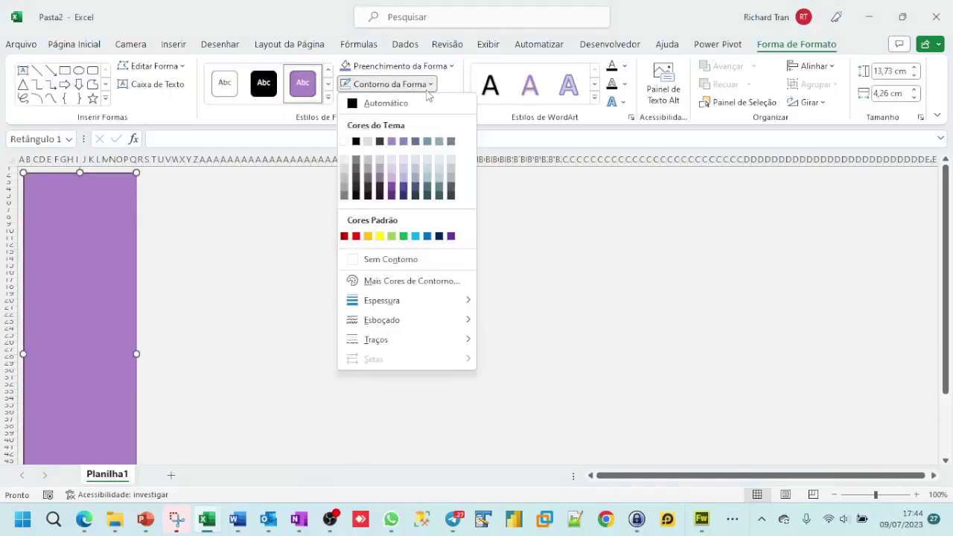
click(395, 264)
click(398, 276)
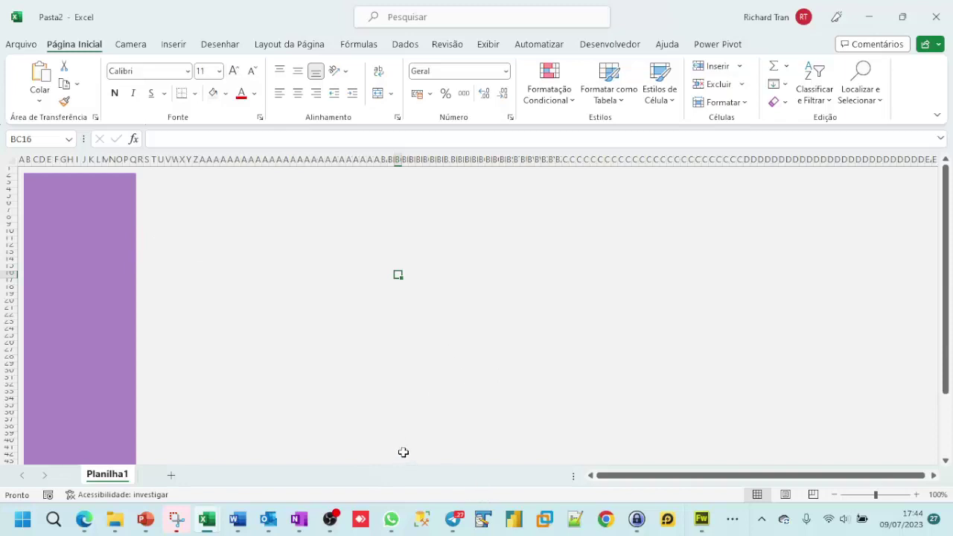
- In Edge, search Google Images for 'nubank' and copy the purple Nu logo image
click(85, 523)
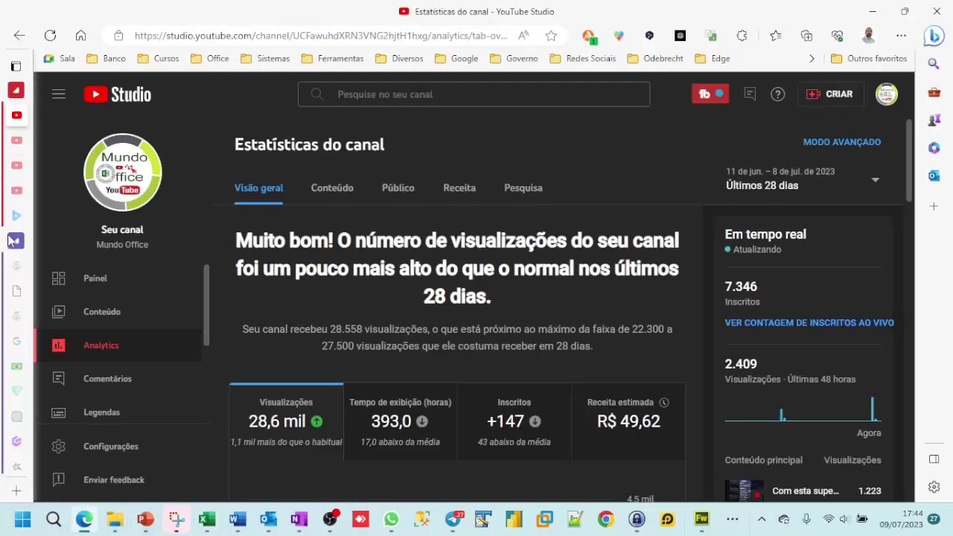
mouse_move(11, 239)
scroll(95, 312, down, 2)
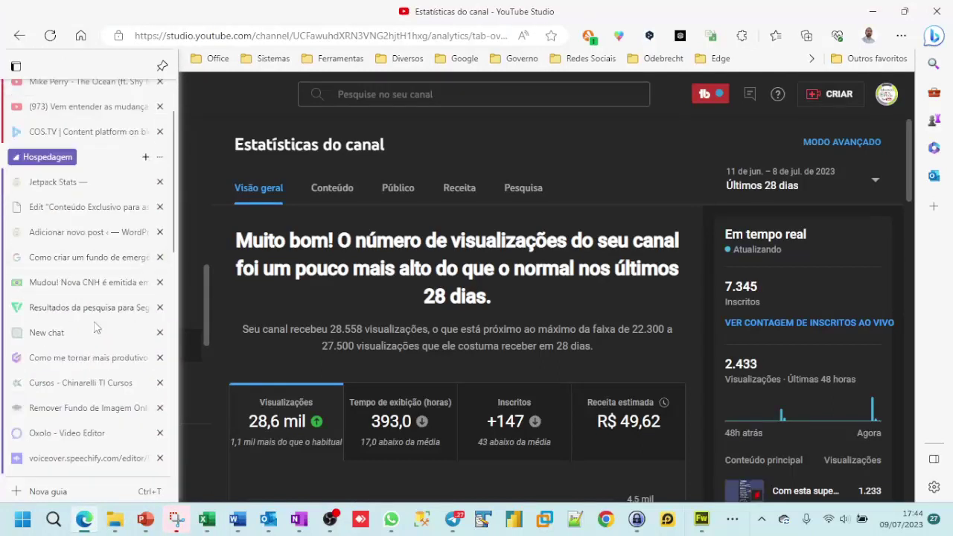
click(78, 257)
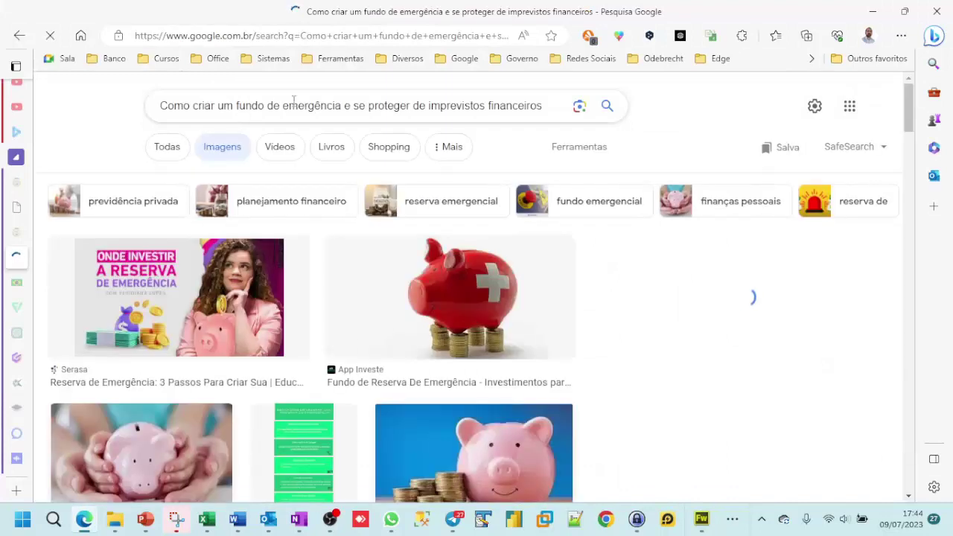
triple_click(553, 104)
mouse_move(3, 67)
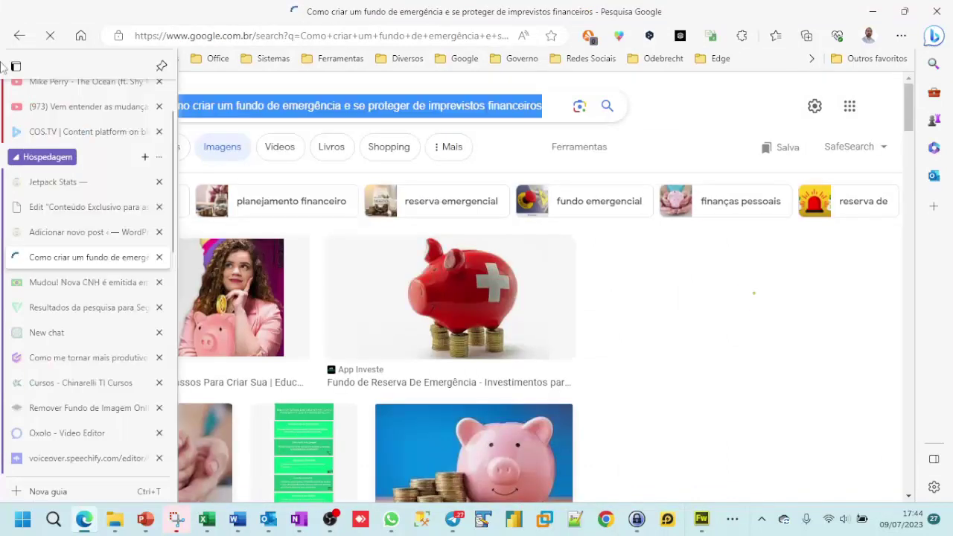
text(nubank)
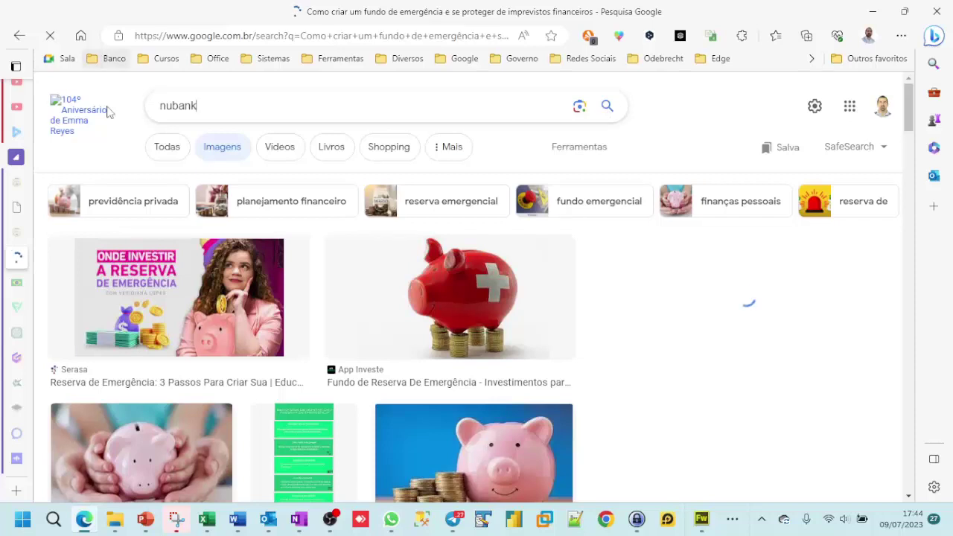
click(606, 107)
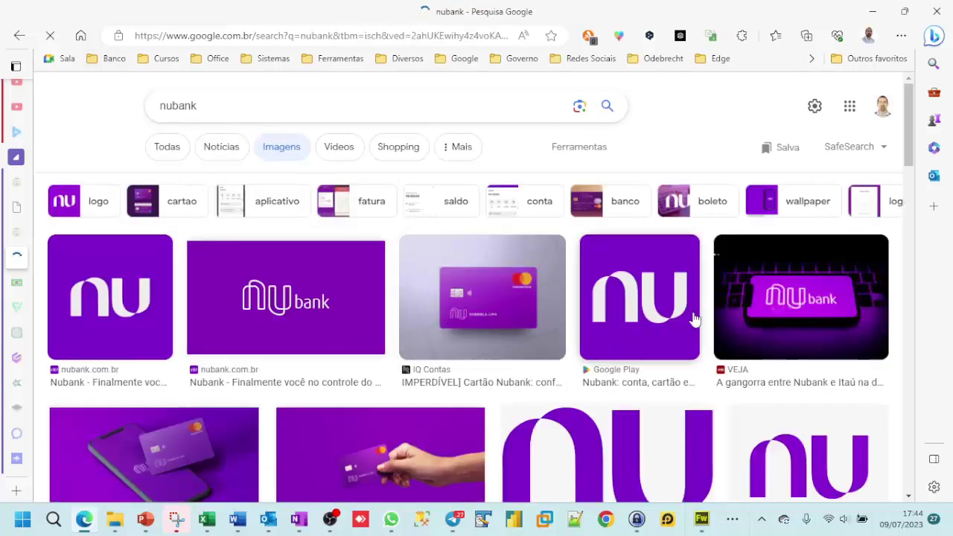
right_click(134, 296)
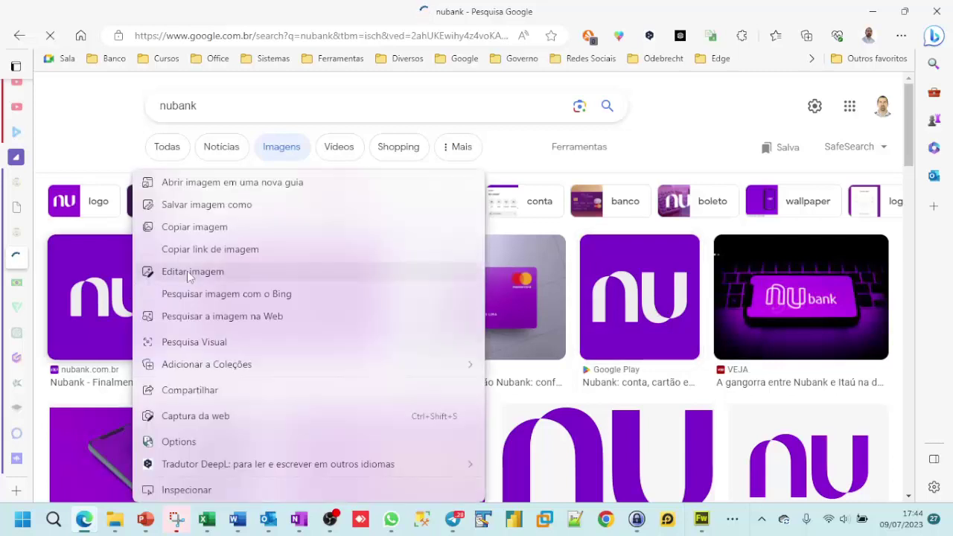
click(200, 227)
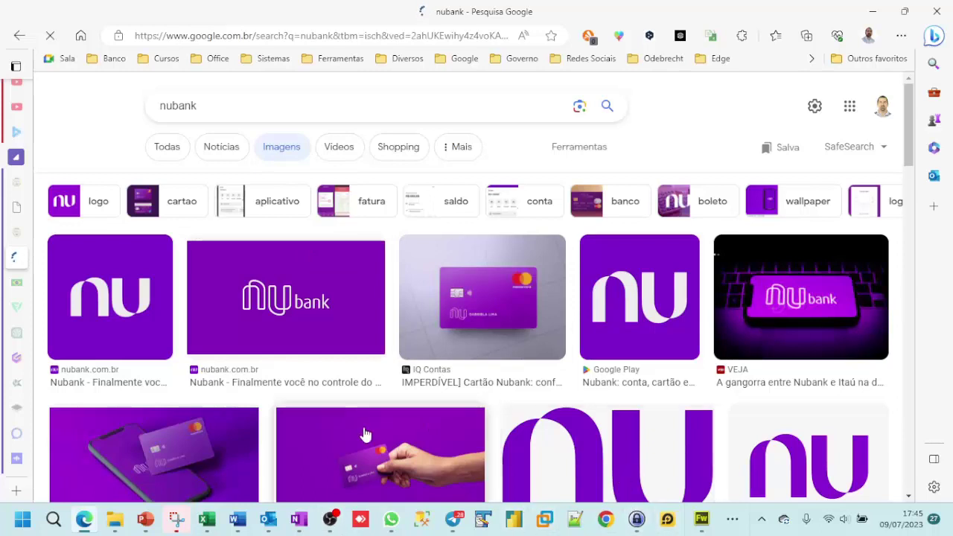
- Paste the Nu logo into Pasta2 and place it beside the lavender side rectangle
mouse_move(207, 519)
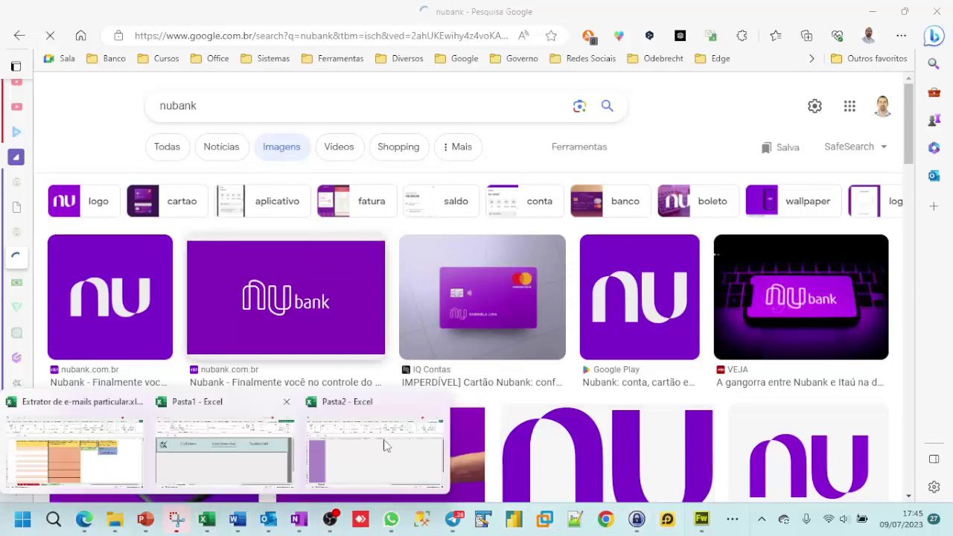
click(387, 478)
key(ctrl+v)
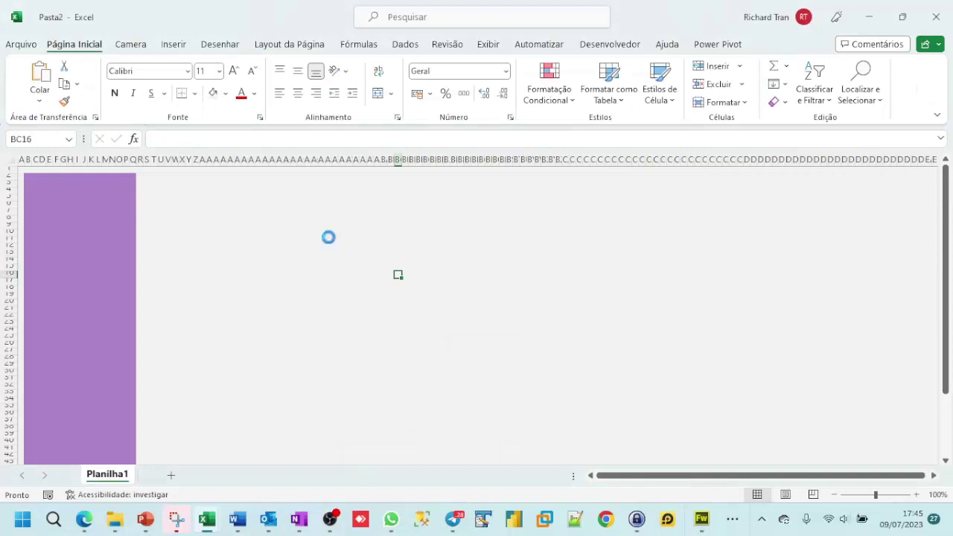
mouse_move(481, 349)
mouse_down()
mouse_move(105, 266)
mouse_move(346, 269)
mouse_up()
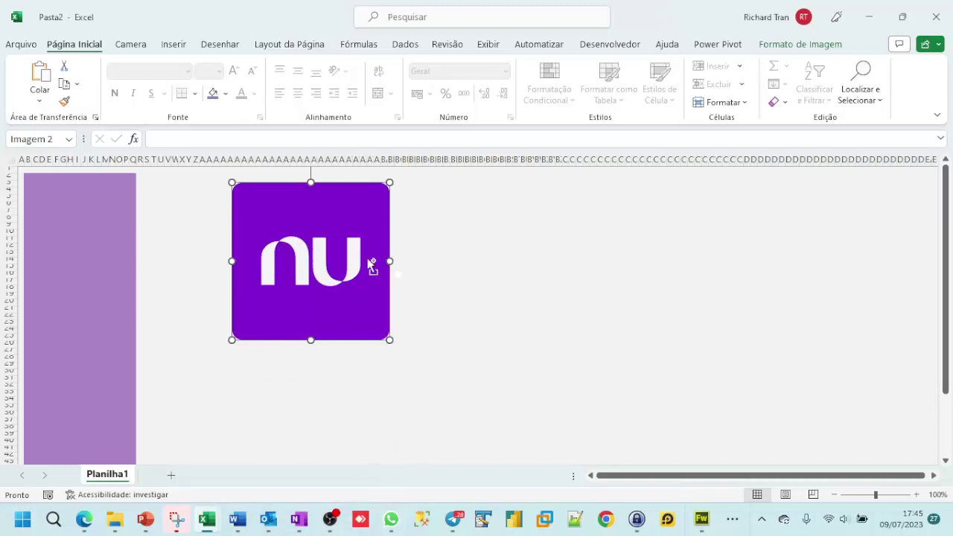
click(86, 212)
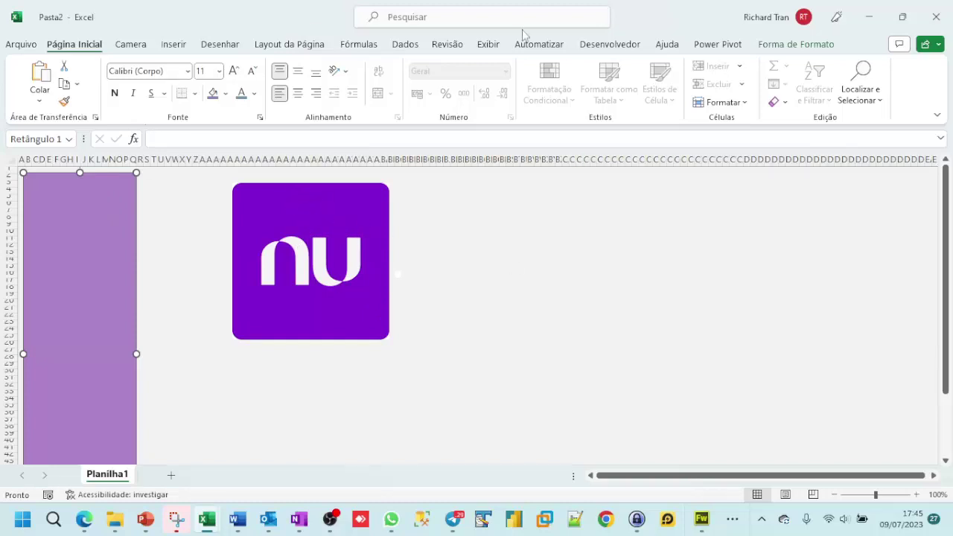
- Fill the side rectangle with Roxo purple and move the Nu logo against its right edge
click(131, 47)
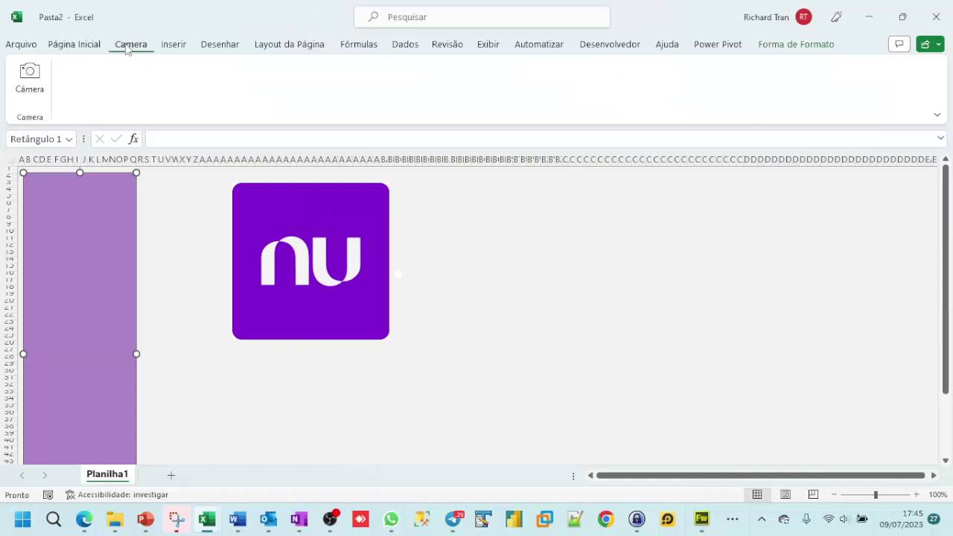
click(87, 46)
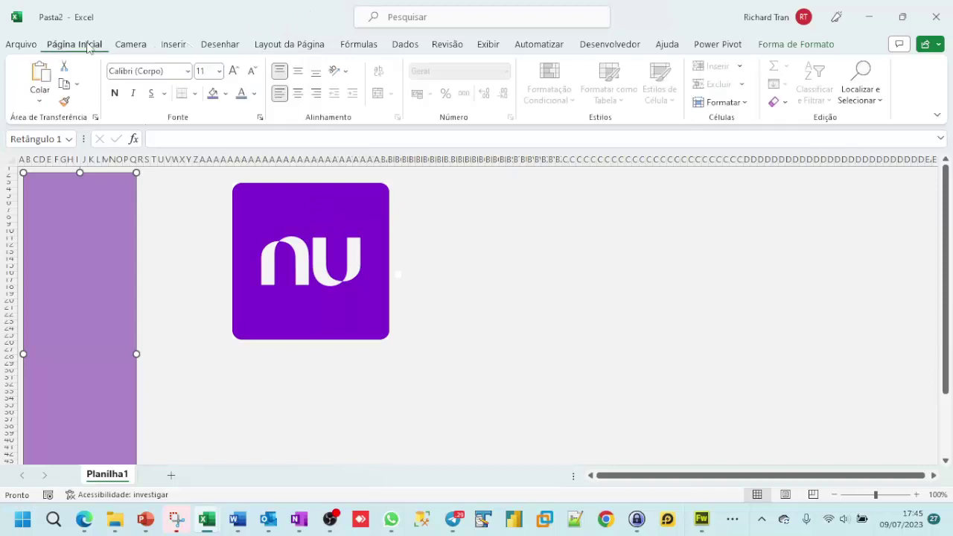
click(224, 94)
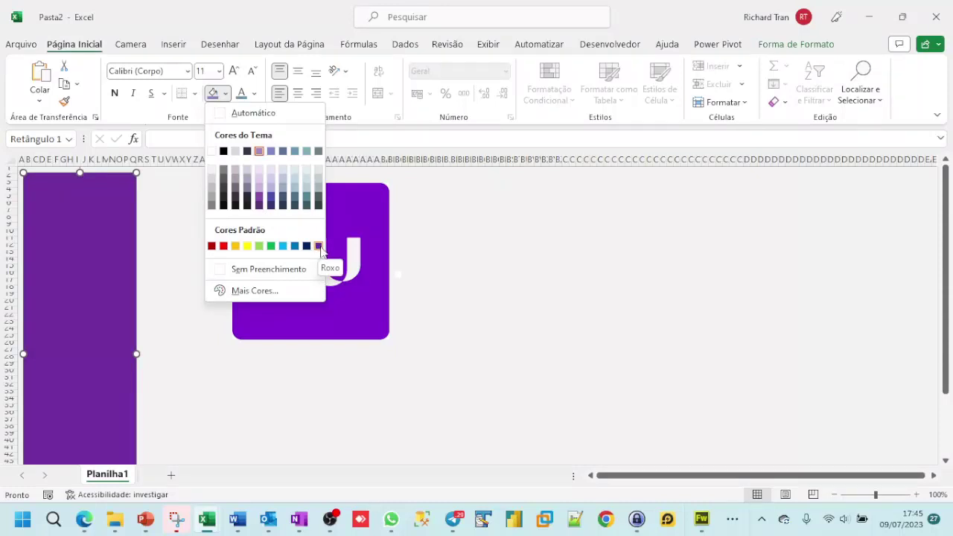
click(318, 245)
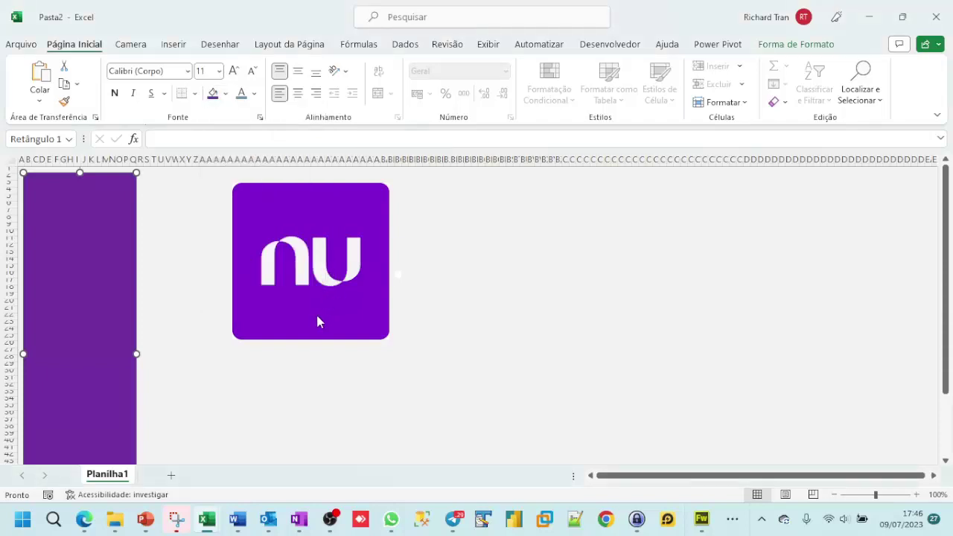
drag(316, 312, 204, 313)
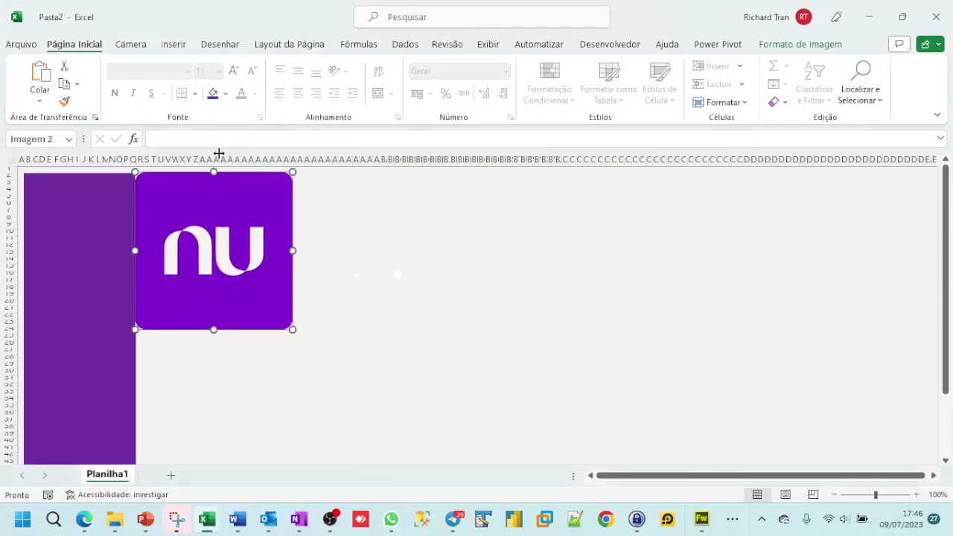
- Preview several purple shades for the logo in the Cores dialog, then close it unapplied
click(225, 94)
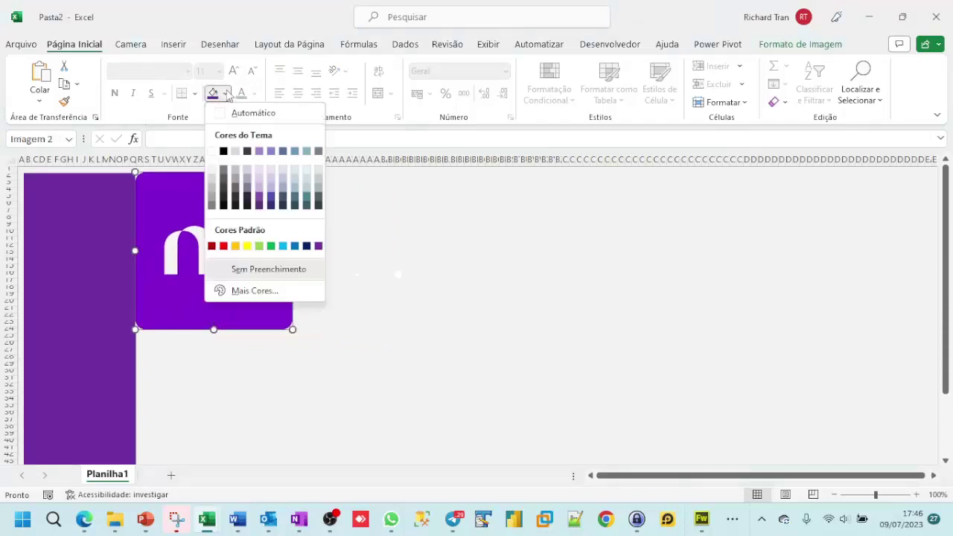
click(259, 198)
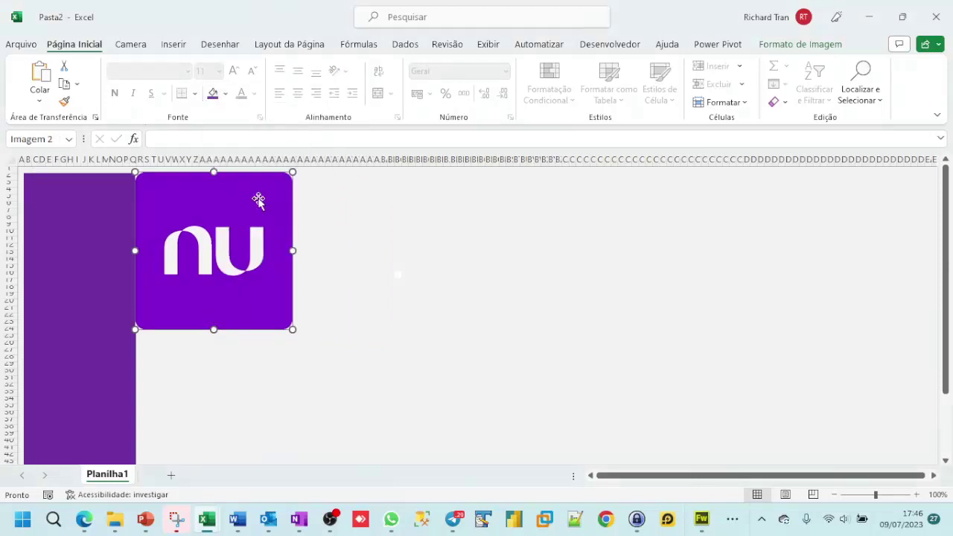
click(226, 93)
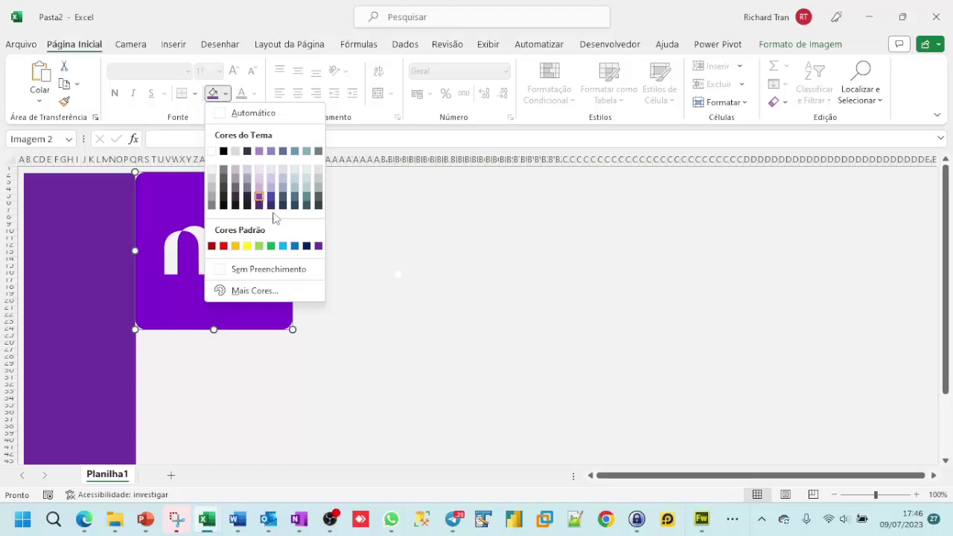
click(258, 291)
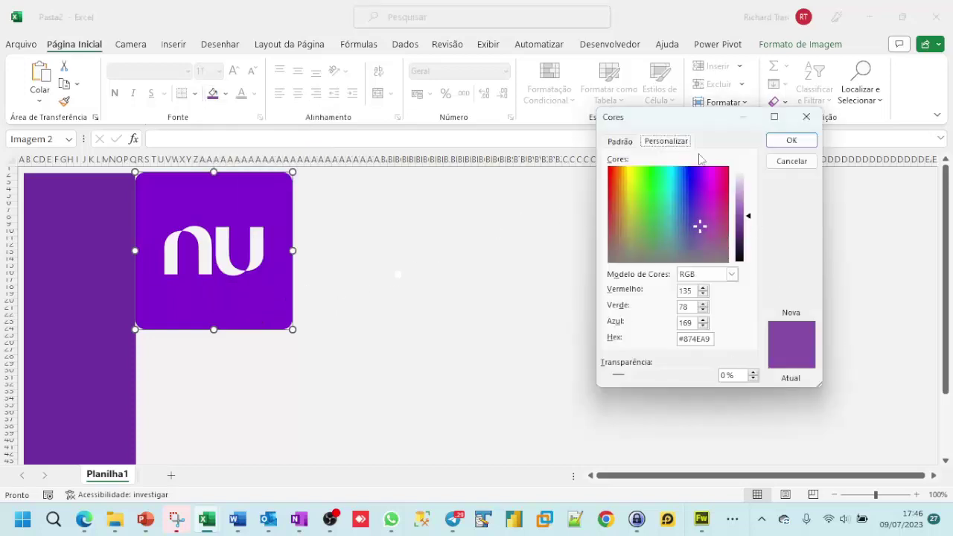
click(619, 142)
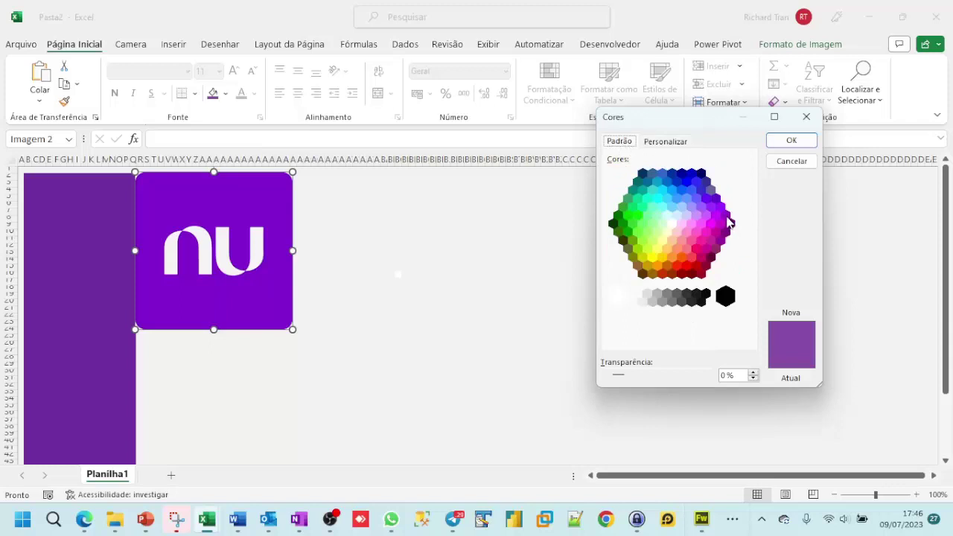
mouse_move(713, 123)
mouse_down()
mouse_move(142, 145)
mouse_move(120, 134)
mouse_up()
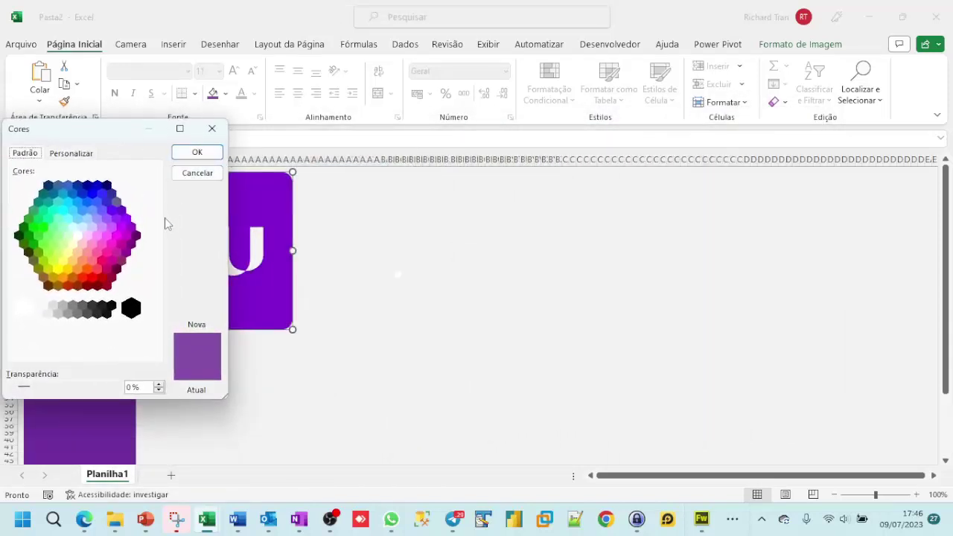
click(132, 228)
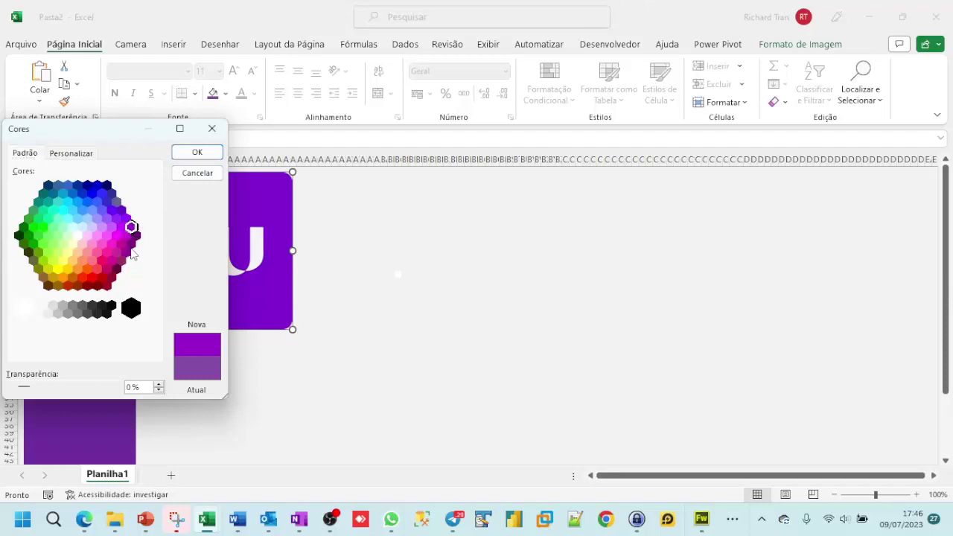
click(132, 243)
click(127, 252)
click(128, 220)
click(126, 237)
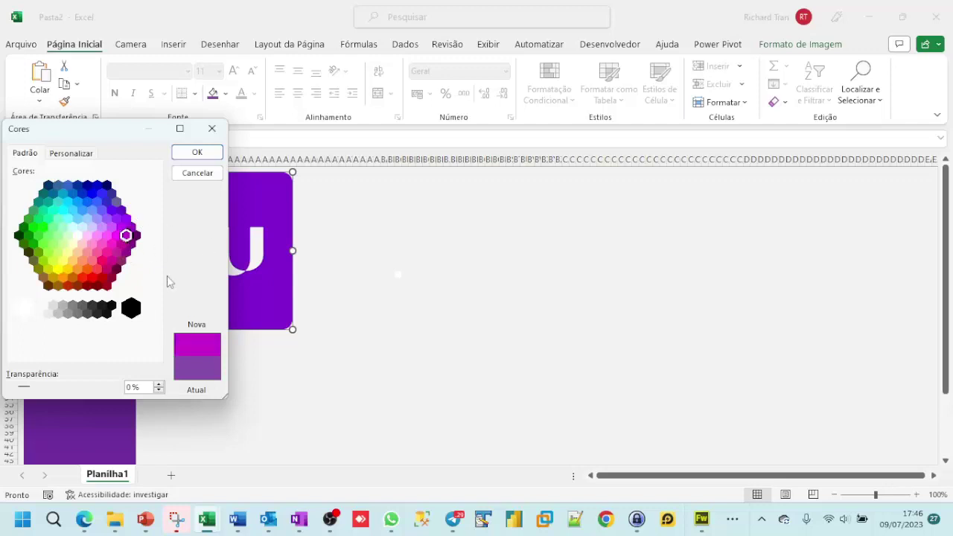
click(213, 131)
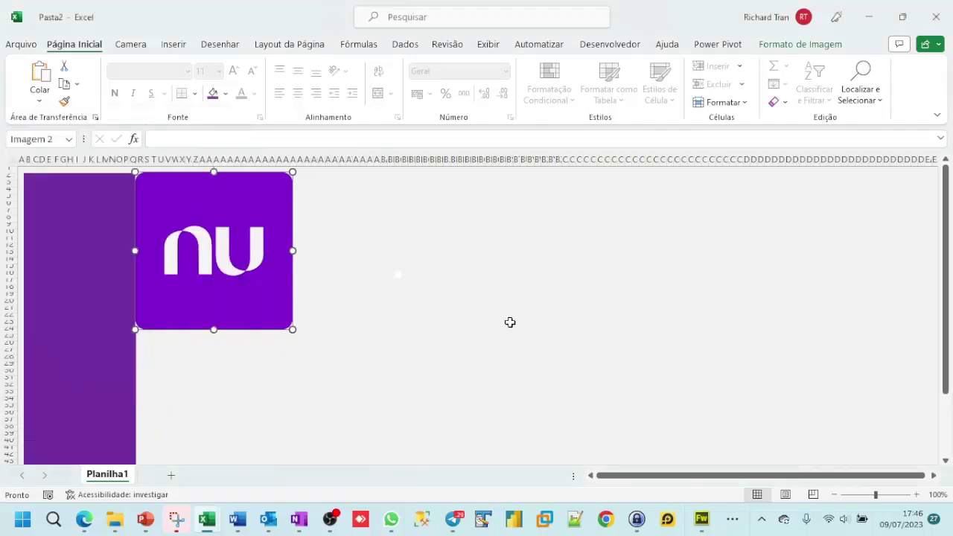
- Delete the Nu logo image from the sheet and switch over to PowerPoint
drag(243, 216, 443, 244)
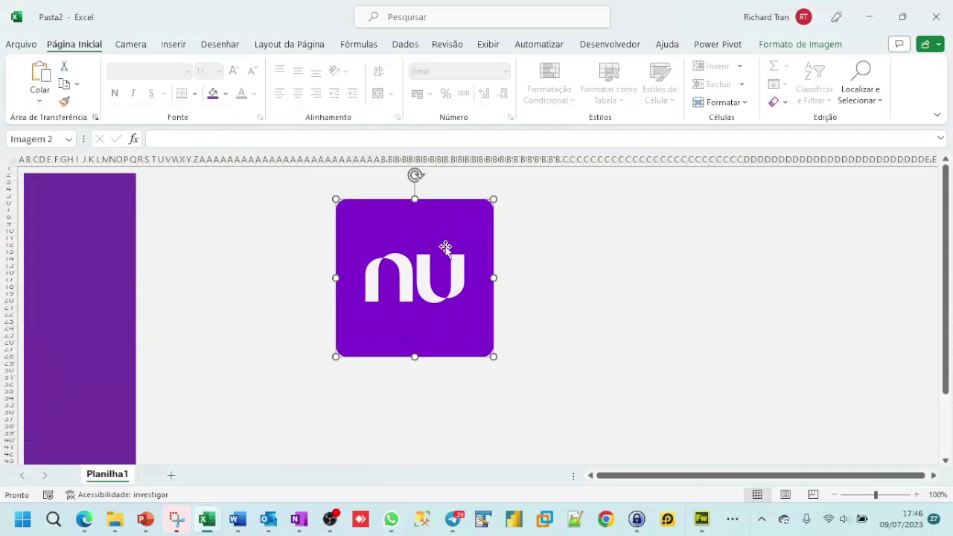
key(Delete)
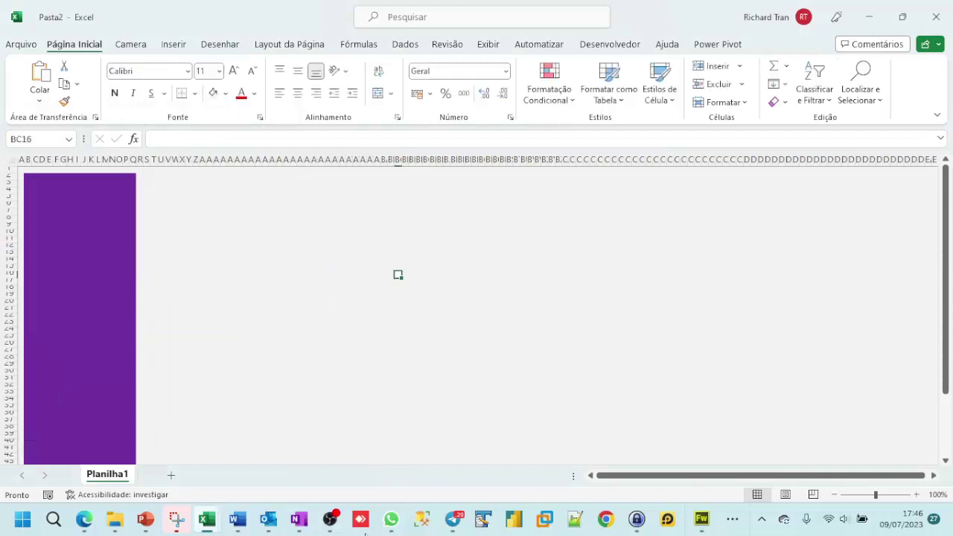
click(147, 521)
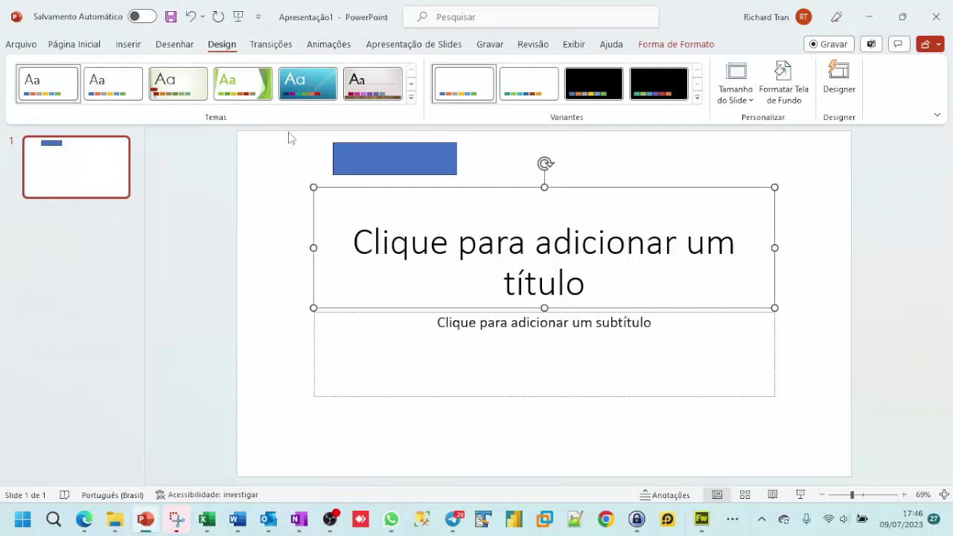
- Delete the blue rectangle and both placeholders so only the pasted Nu logo remains on the slide
drag(290, 137, 878, 501)
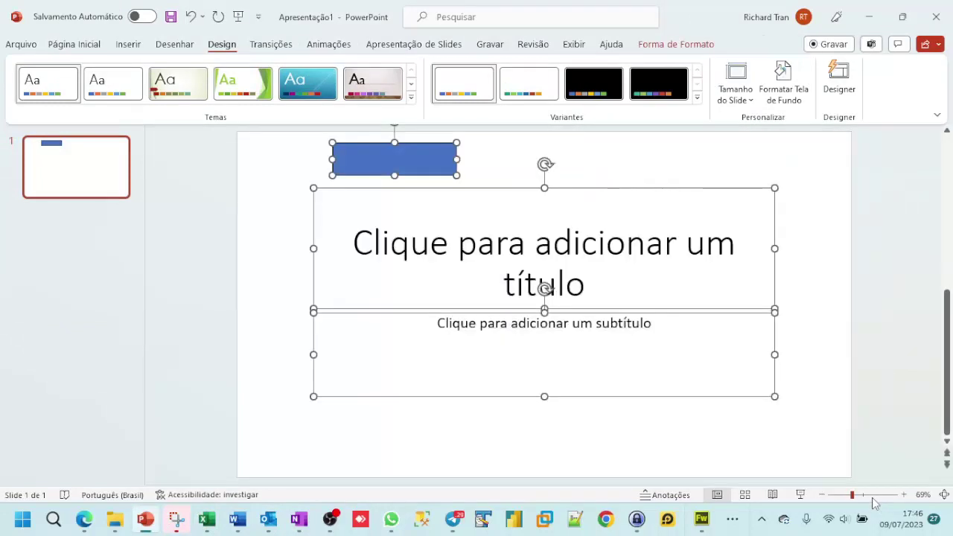
key(Delete)
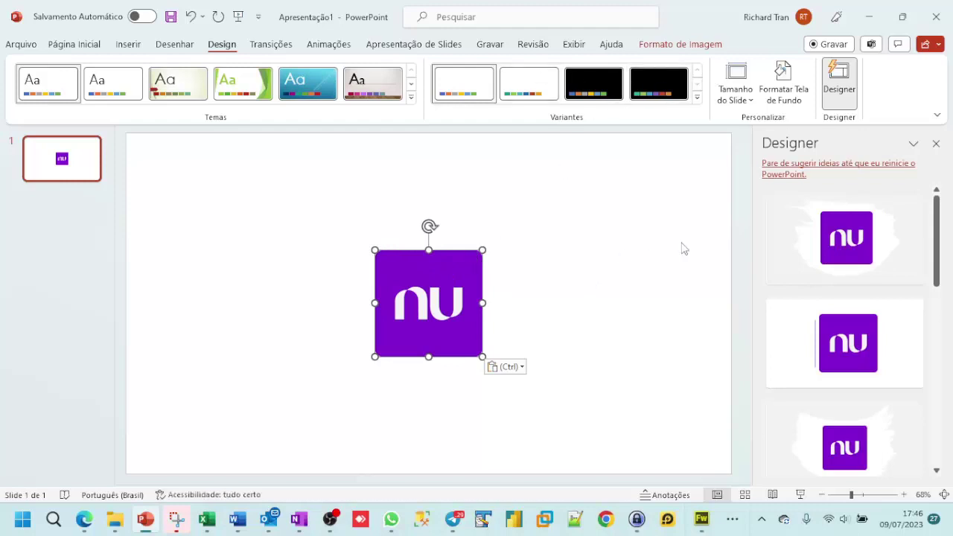
click(659, 47)
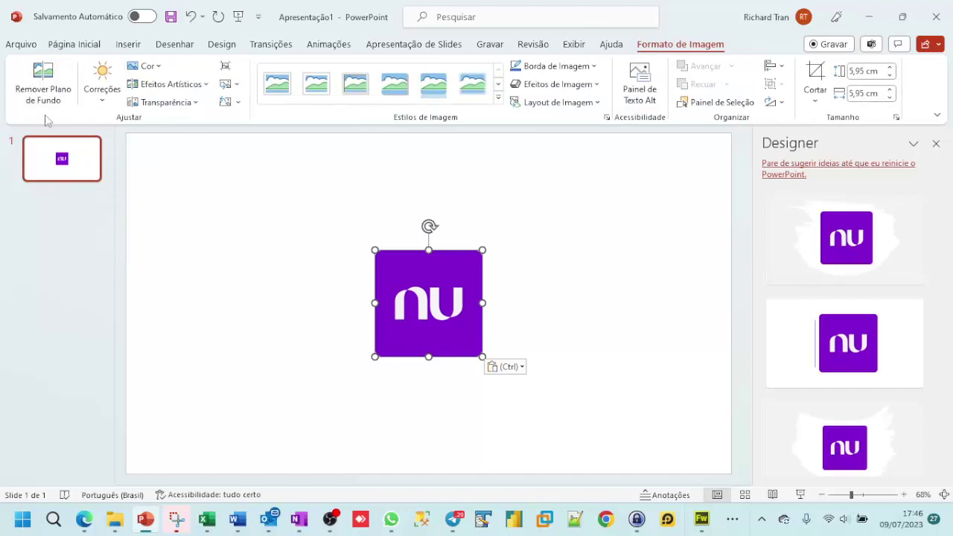
- Remove the Nu logo's background, marking the letter and logo edges as areas to keep
click(45, 90)
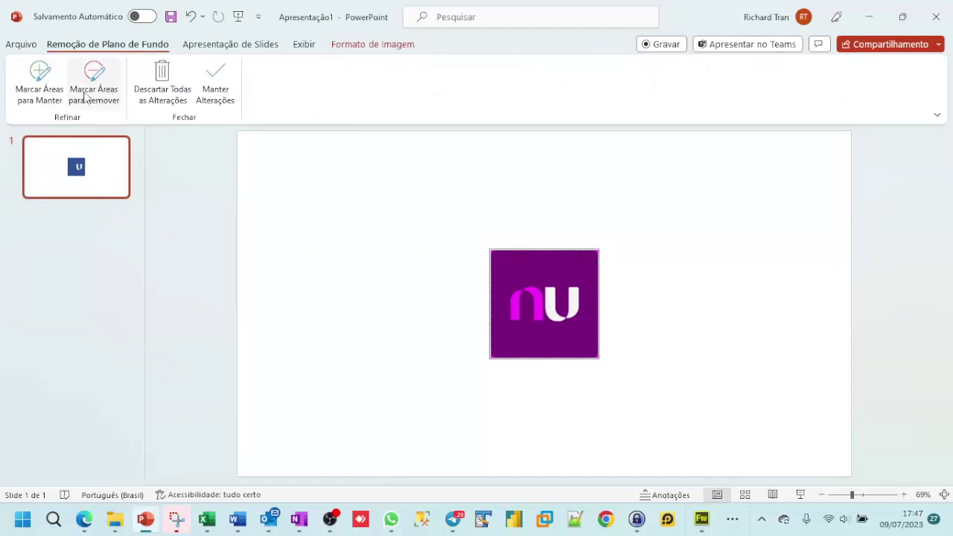
click(40, 84)
drag(520, 261, 554, 337)
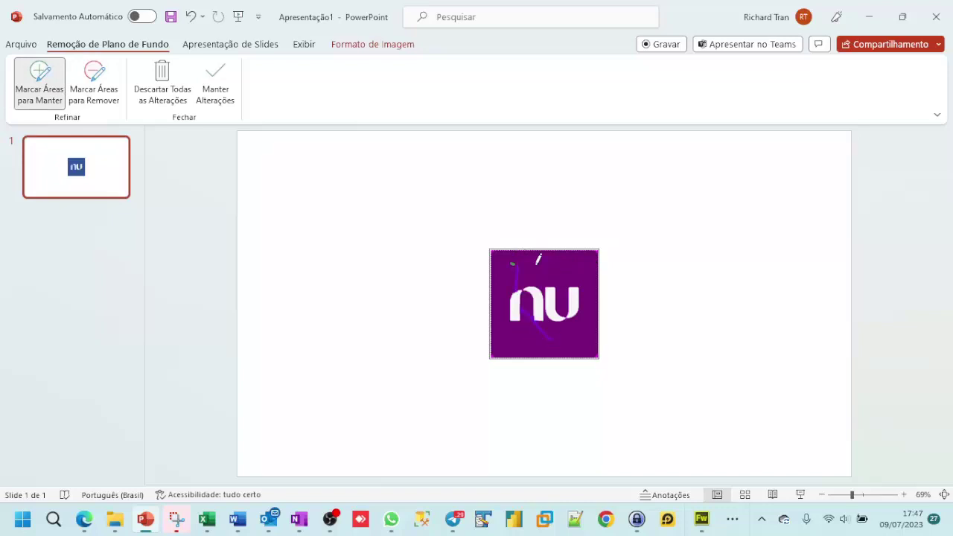
mouse_move(514, 264)
mouse_down()
mouse_move(594, 299)
mouse_move(518, 249)
mouse_move(594, 298)
mouse_up()
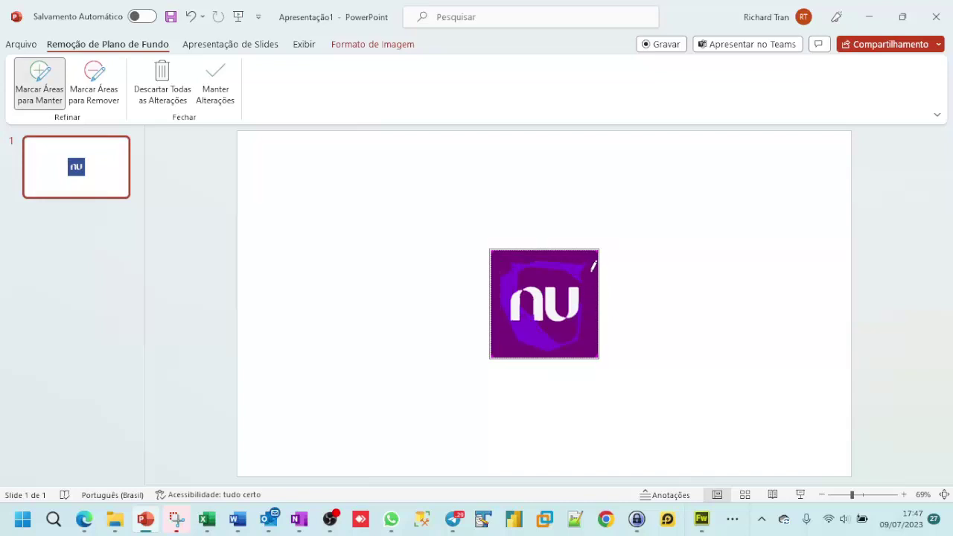
drag(593, 265, 557, 343)
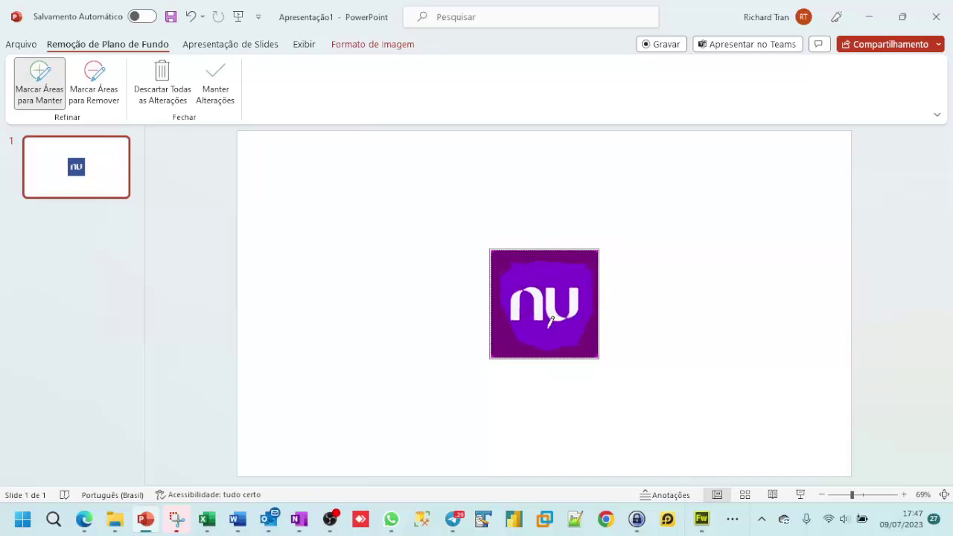
drag(580, 349, 598, 310)
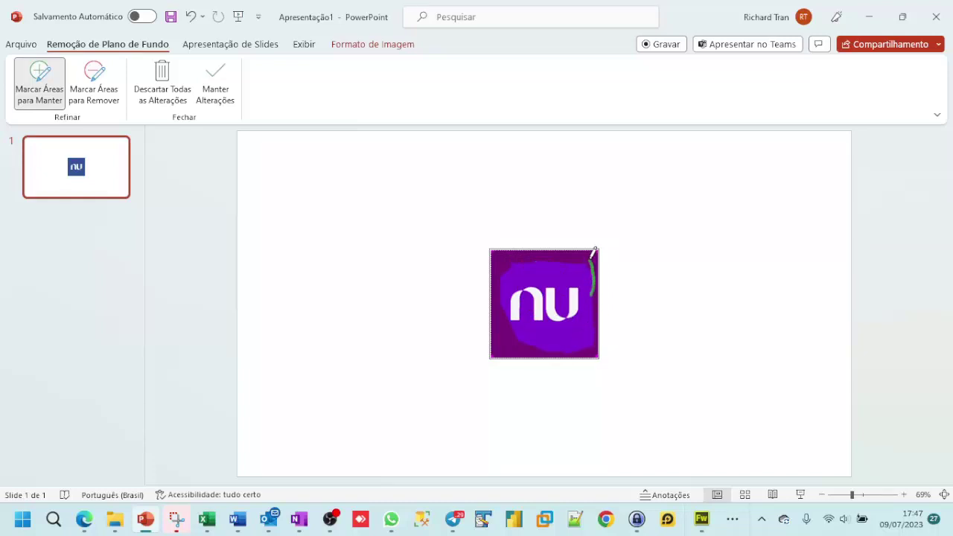
mouse_move(595, 251)
mouse_down()
mouse_move(495, 298)
mouse_move(498, 339)
mouse_move(531, 351)
mouse_up()
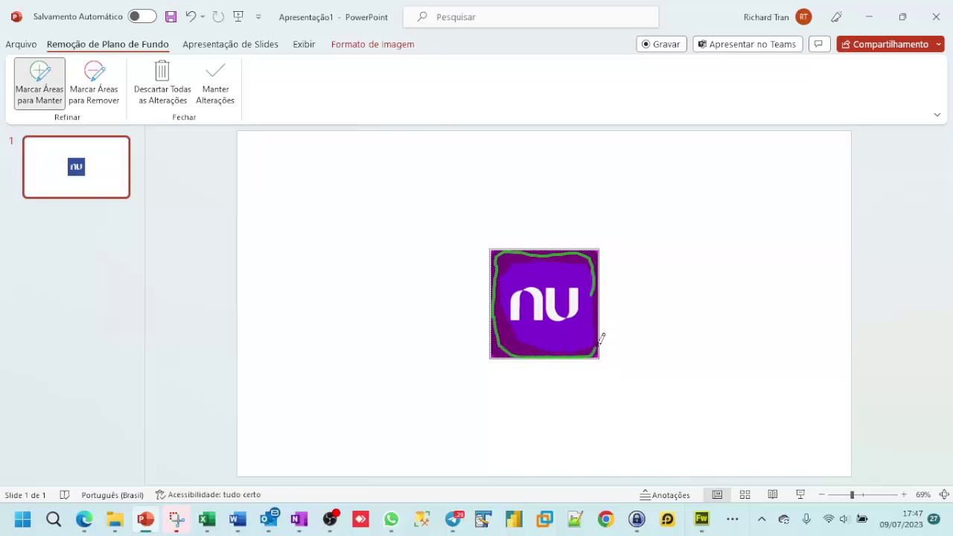
mouse_move(600, 261)
mouse_down()
mouse_move(537, 248)
mouse_move(501, 255)
mouse_up()
mouse_move(505, 295)
mouse_down()
mouse_move(523, 343)
mouse_move(549, 313)
mouse_up()
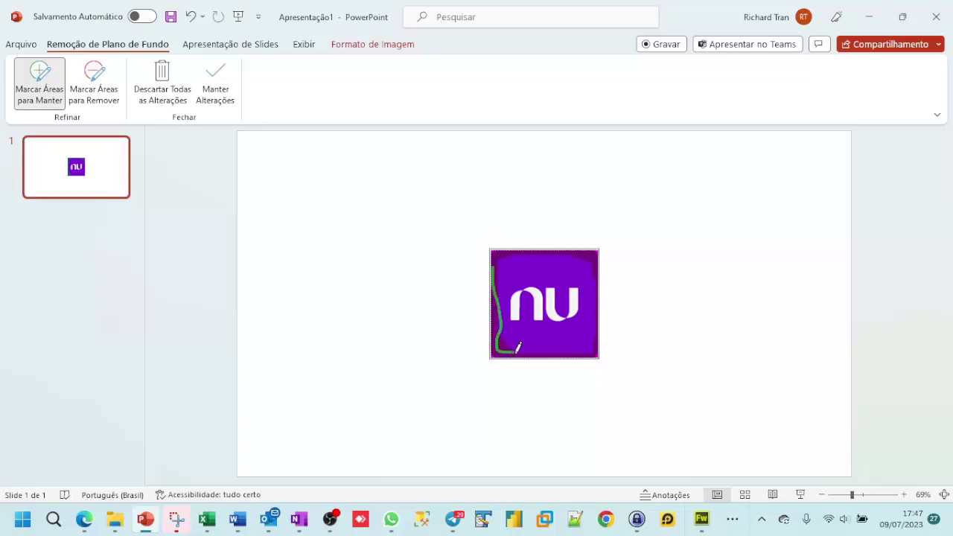
drag(519, 347, 513, 344)
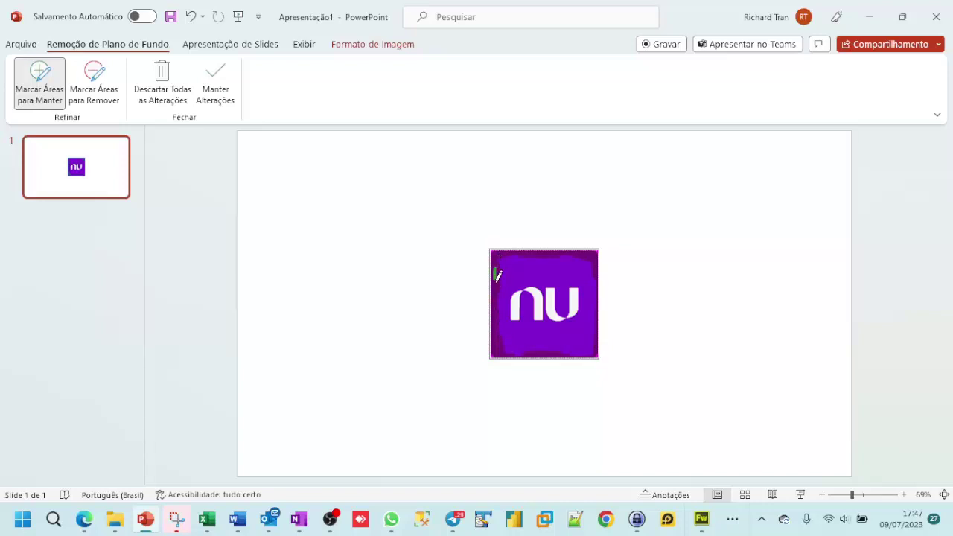
drag(499, 350, 499, 351)
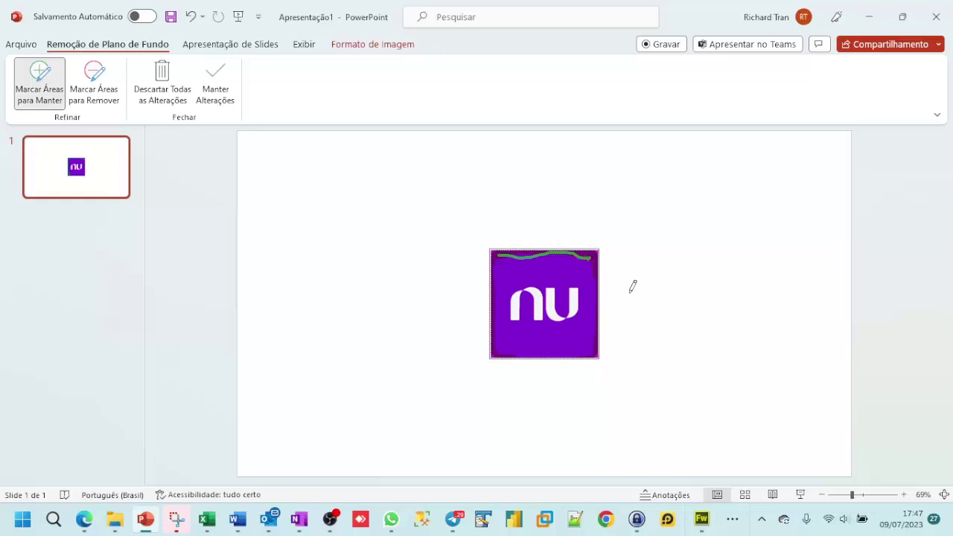
drag(633, 286, 632, 303)
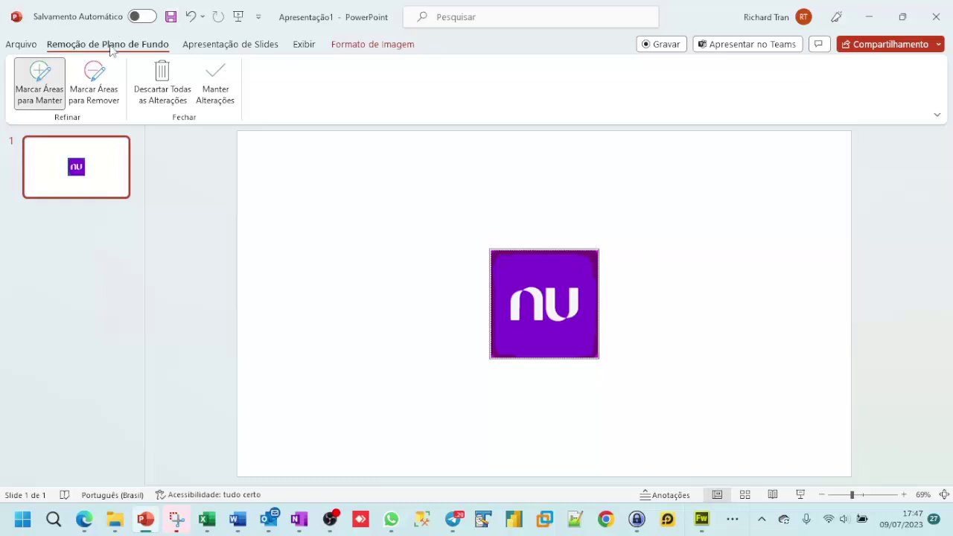
click(163, 82)
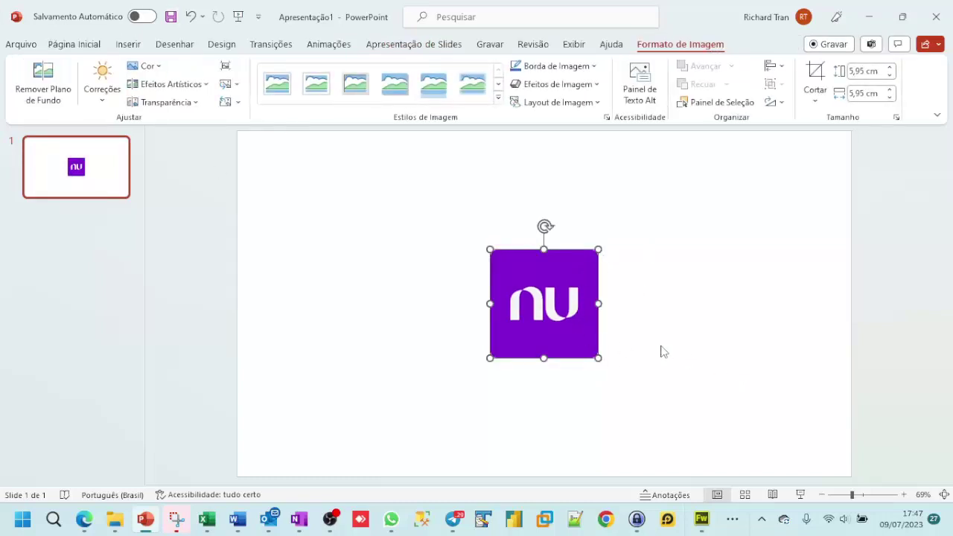
- Delete the Nu logo from the slide and return to the Google Images results in Edge
key(Delete)
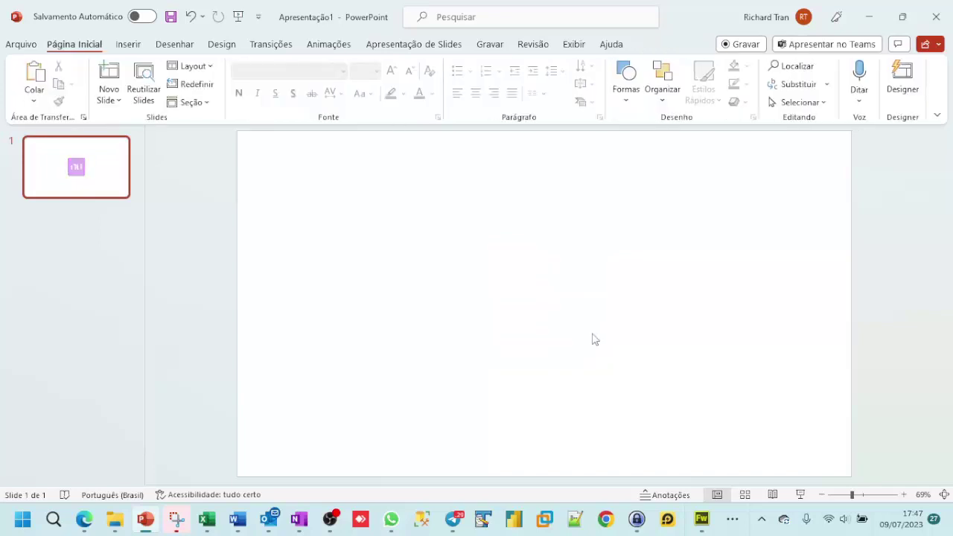
click(88, 514)
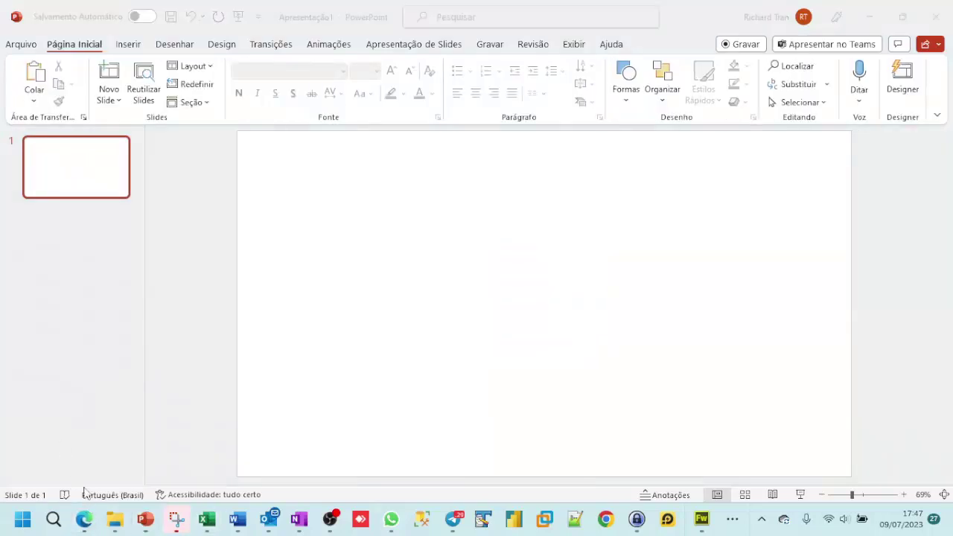
click(85, 519)
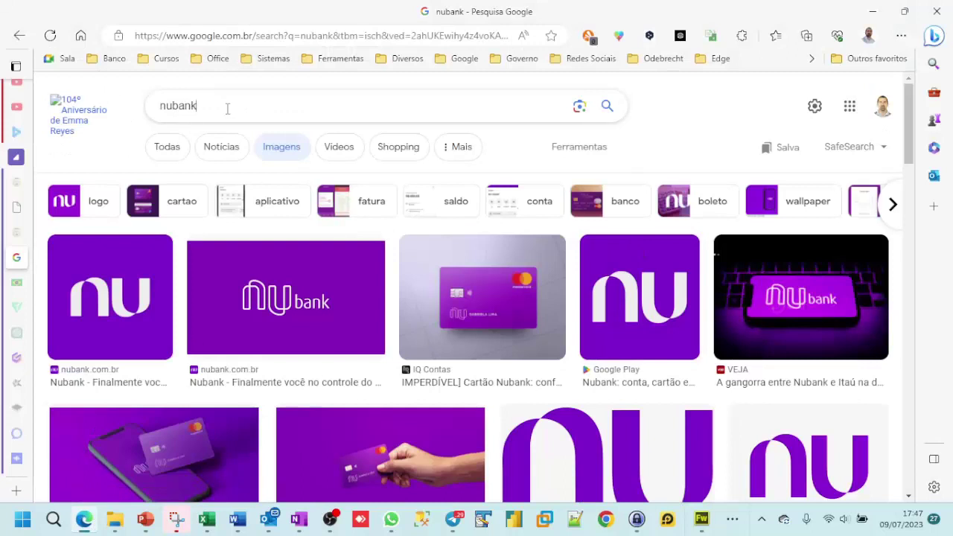
- Search Google Images for 'nubank png'
text(p)
key(BackSpace)
key(Return)
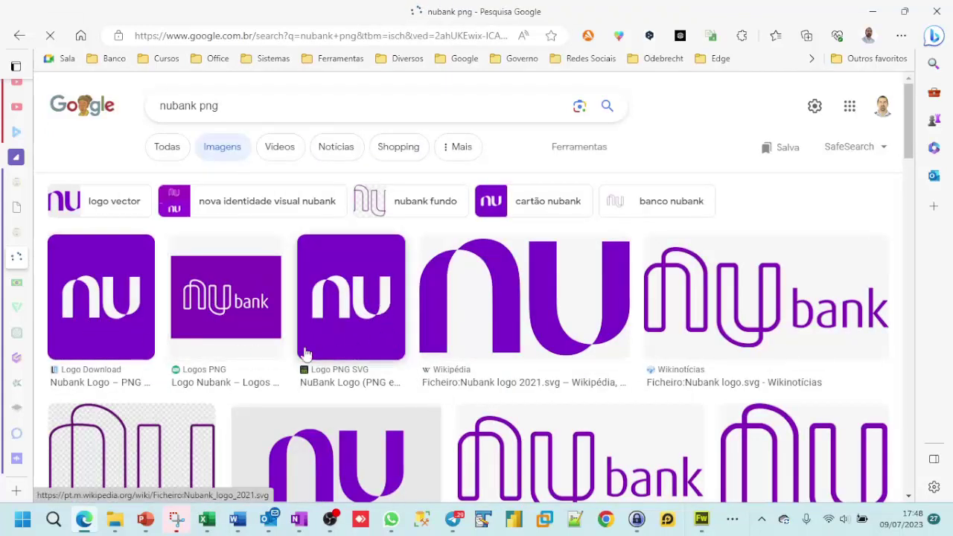
- Preview the NuBank Logo PNG SVG result and copy the image
click(116, 298)
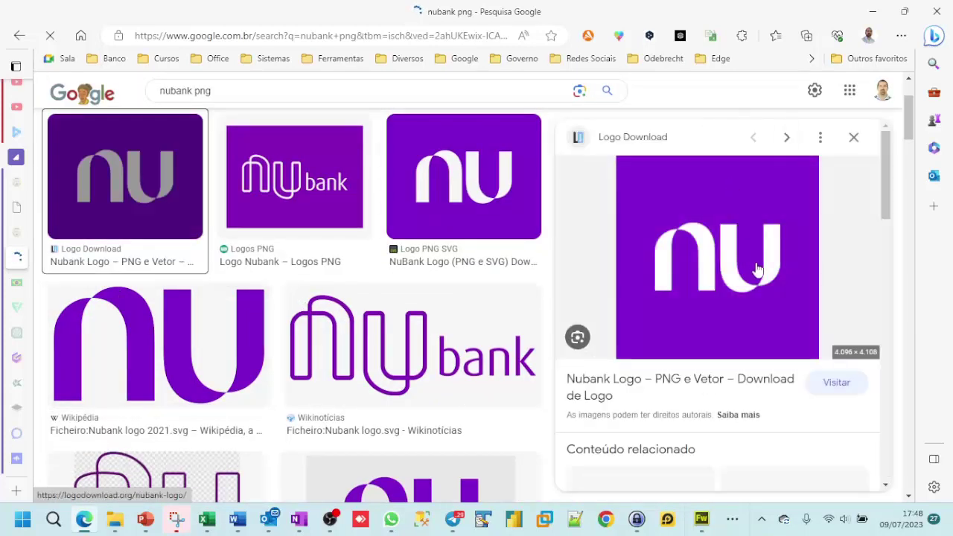
click(467, 202)
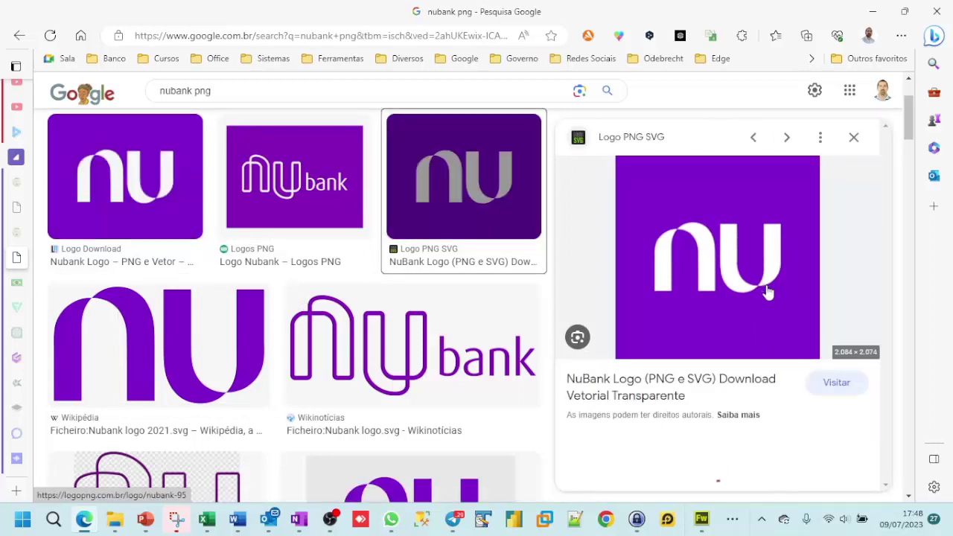
right_click(677, 264)
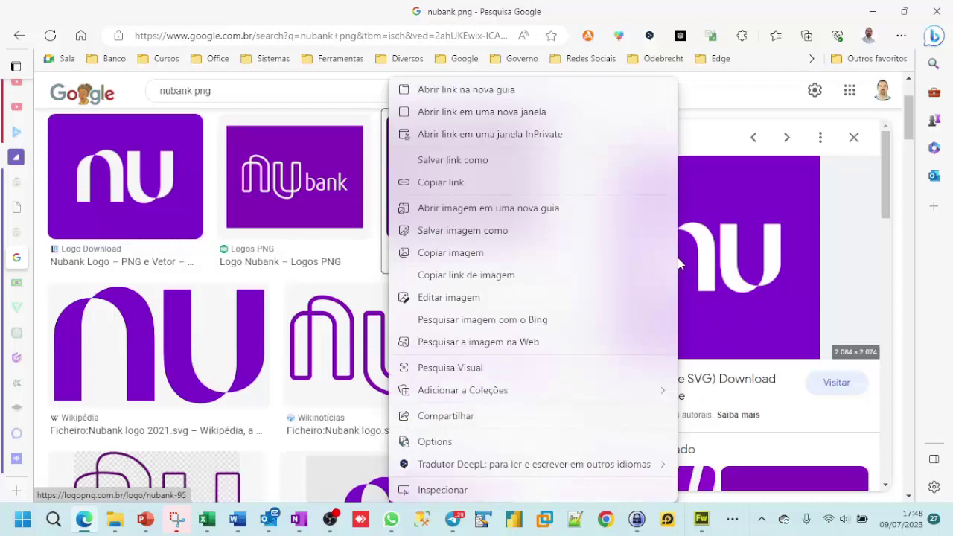
click(484, 253)
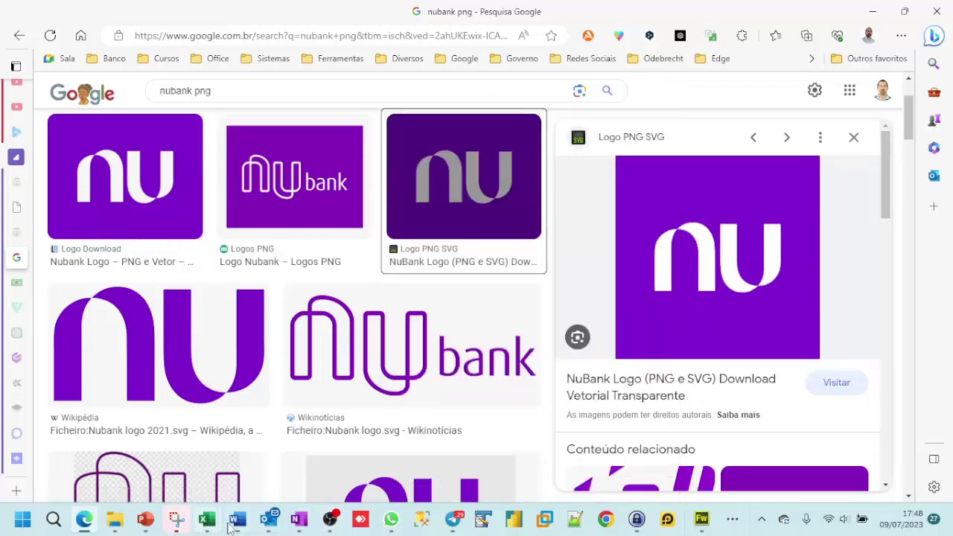
click(216, 523)
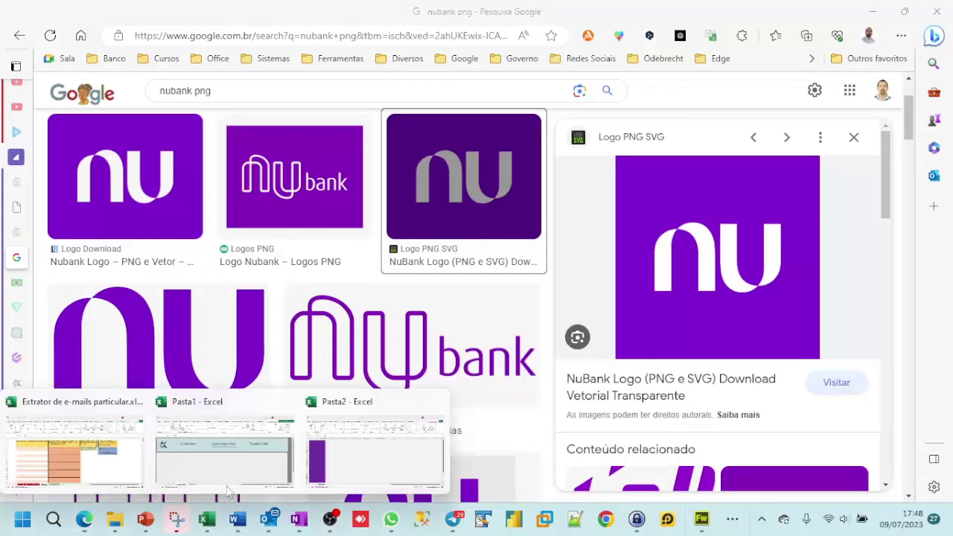
- Paste the Nu logo over the purple side bar in Pasta2 as a test, then delete it
click(355, 462)
key(ctrl+v)
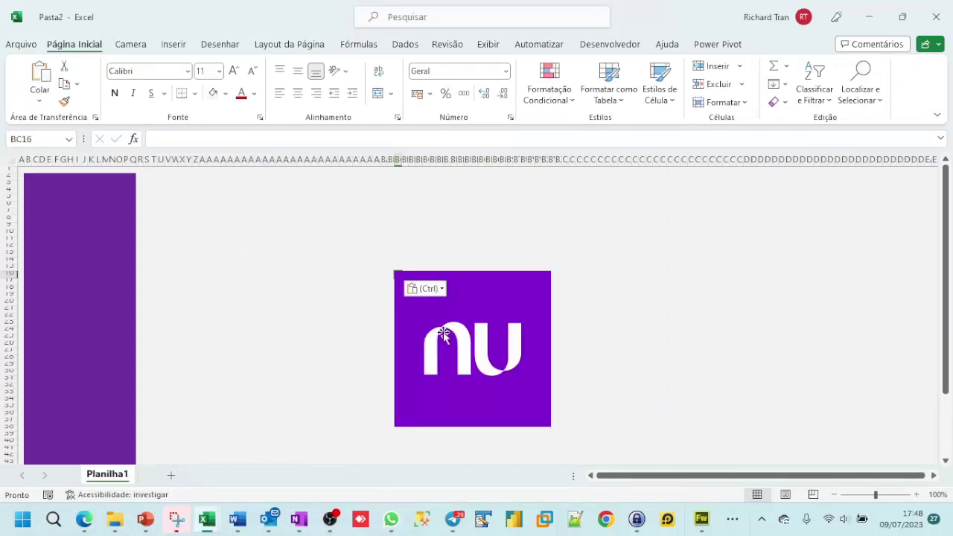
mouse_move(484, 356)
mouse_down()
mouse_move(179, 335)
mouse_move(122, 270)
mouse_up()
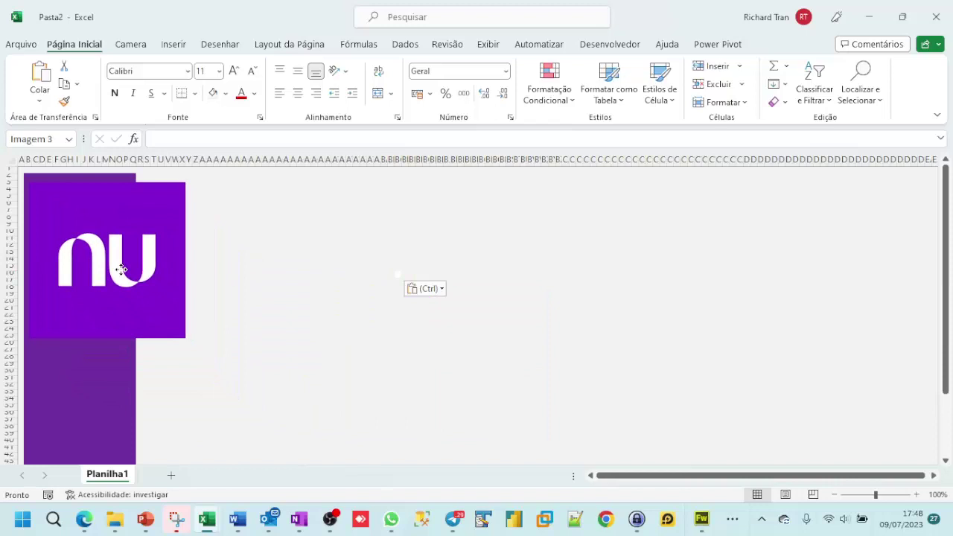
drag(122, 270, 120, 270)
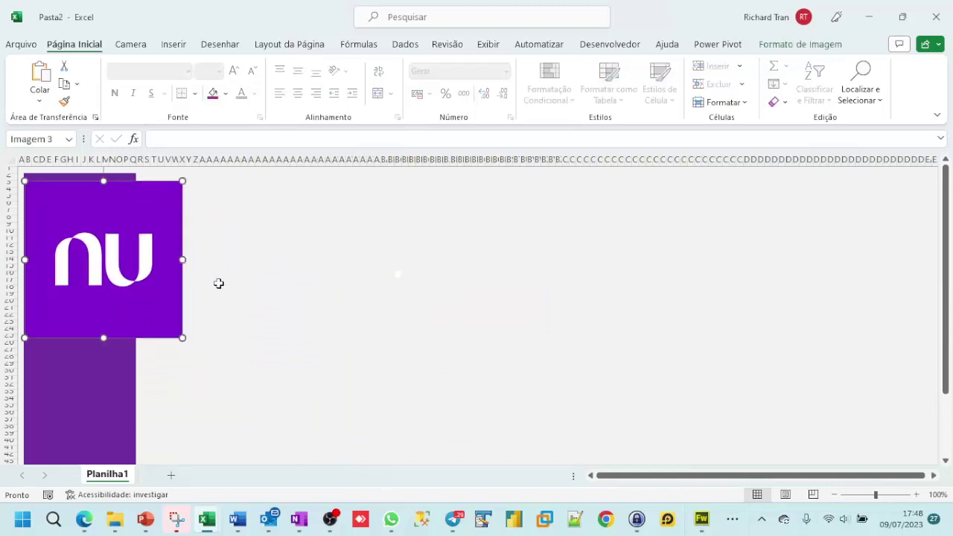
key(Delete)
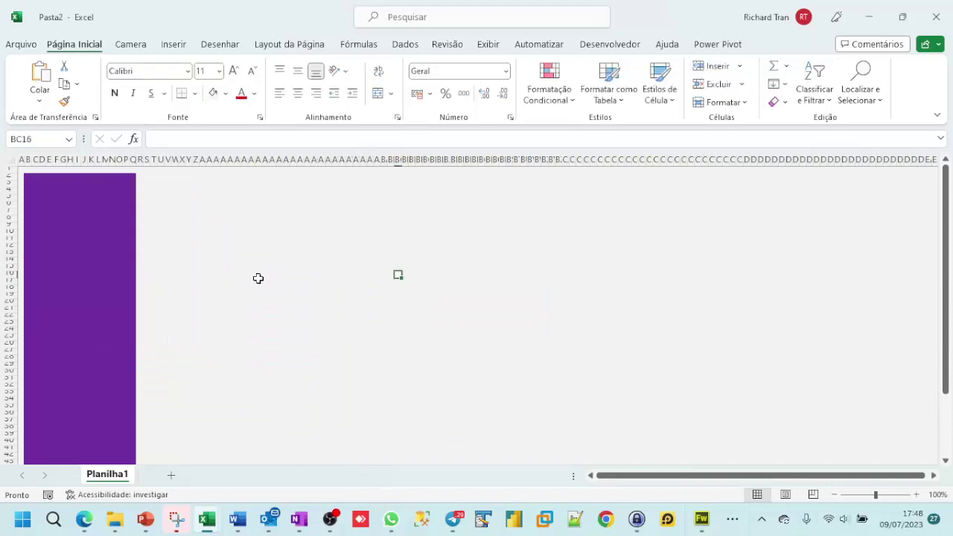
click(83, 520)
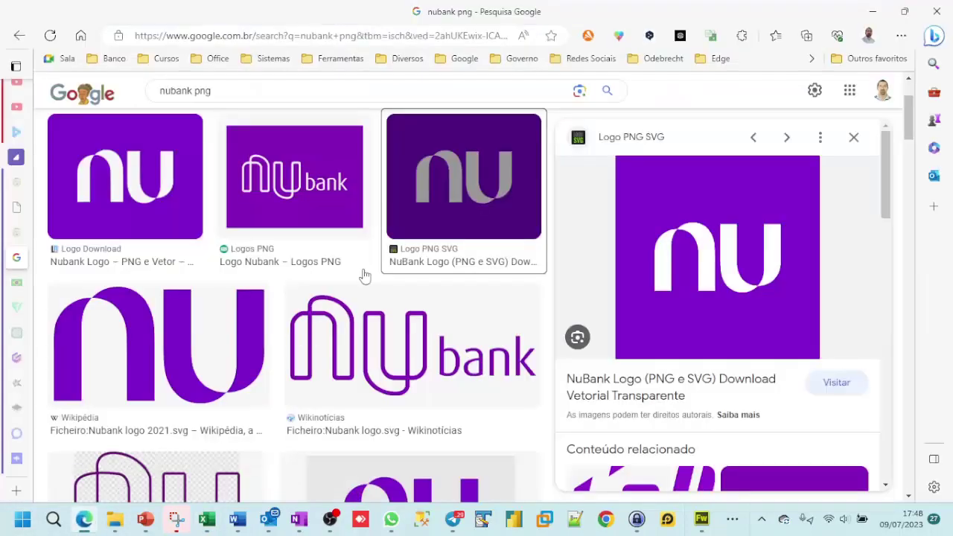
- Preview the Figma 'Trending Resources tagged as nubank' banner (1.920 × 960) and copy the image
scroll(280, 279, down, 5)
scroll(358, 254, up, 2)
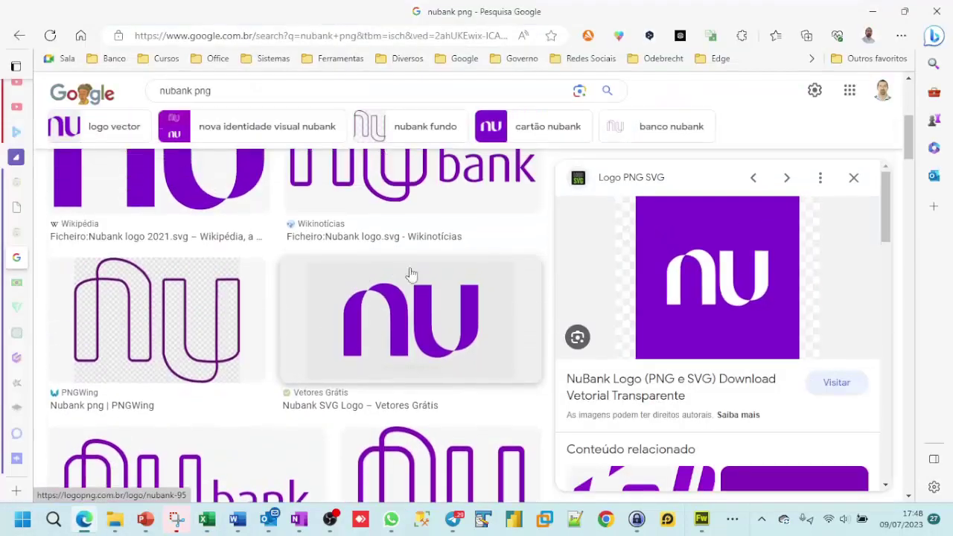
click(413, 341)
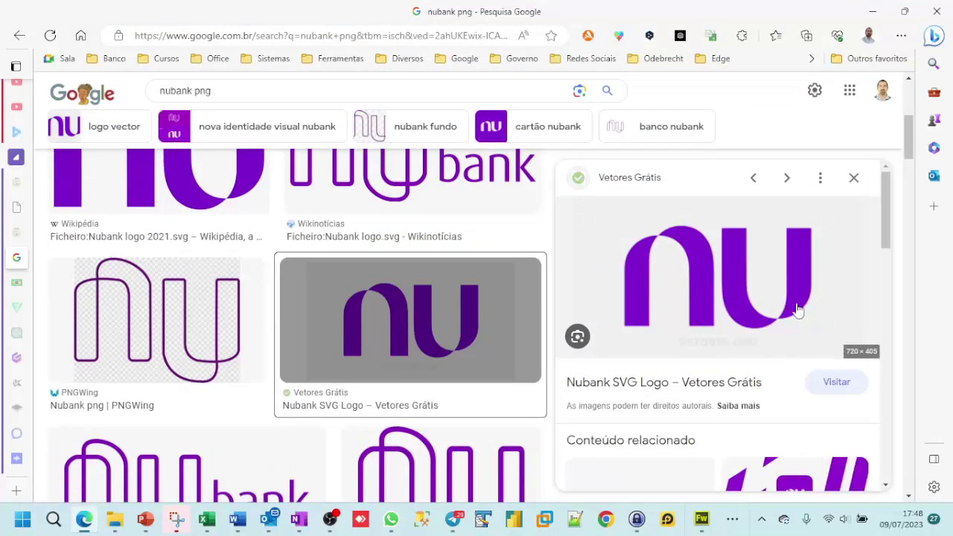
scroll(857, 350, down, 3)
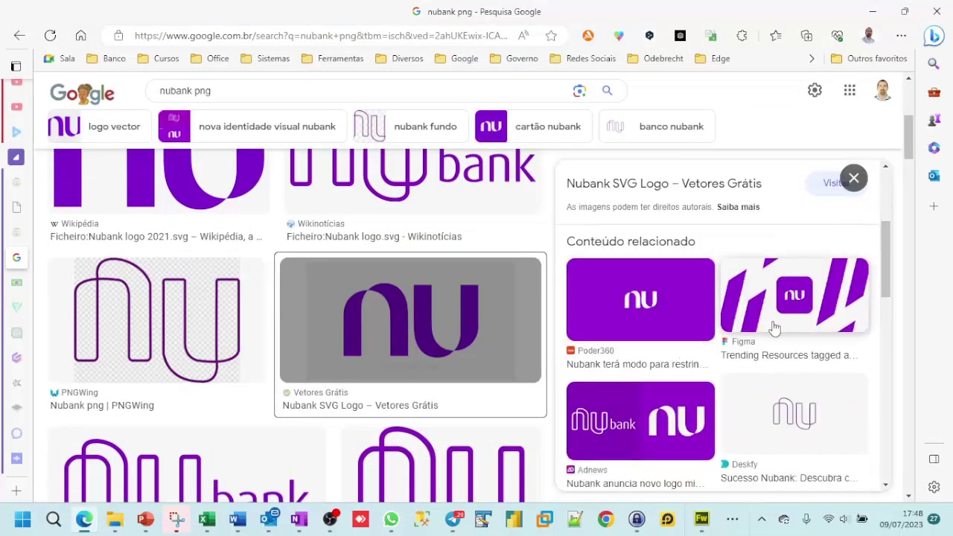
click(819, 316)
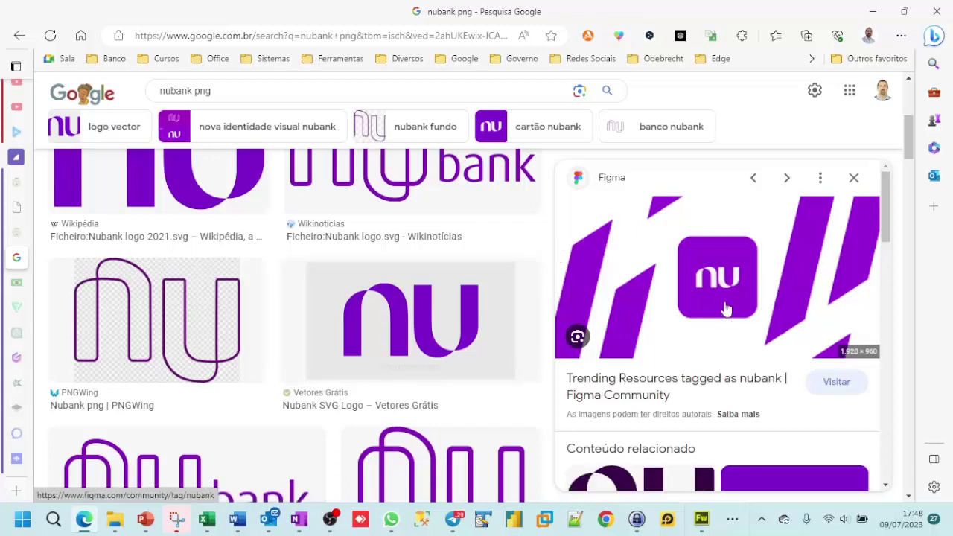
right_click(660, 287)
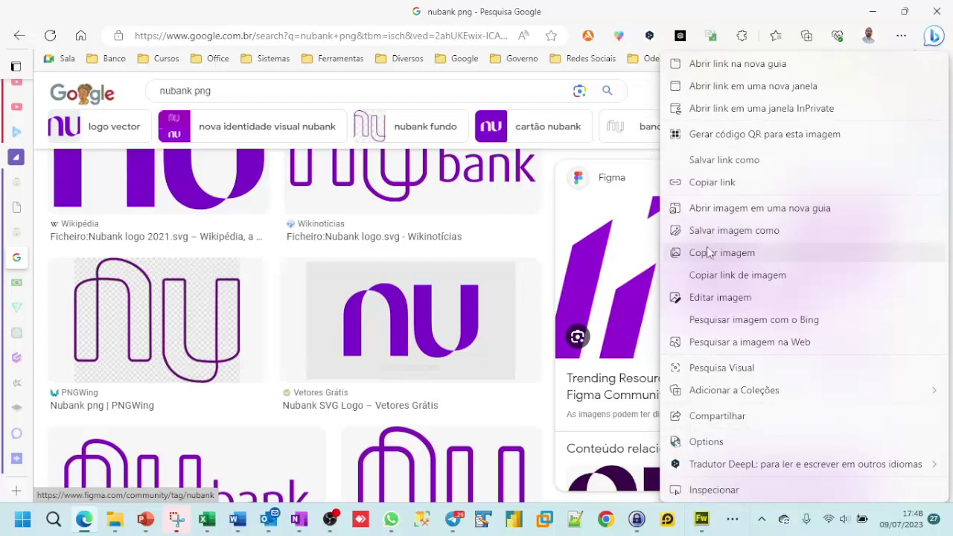
click(730, 254)
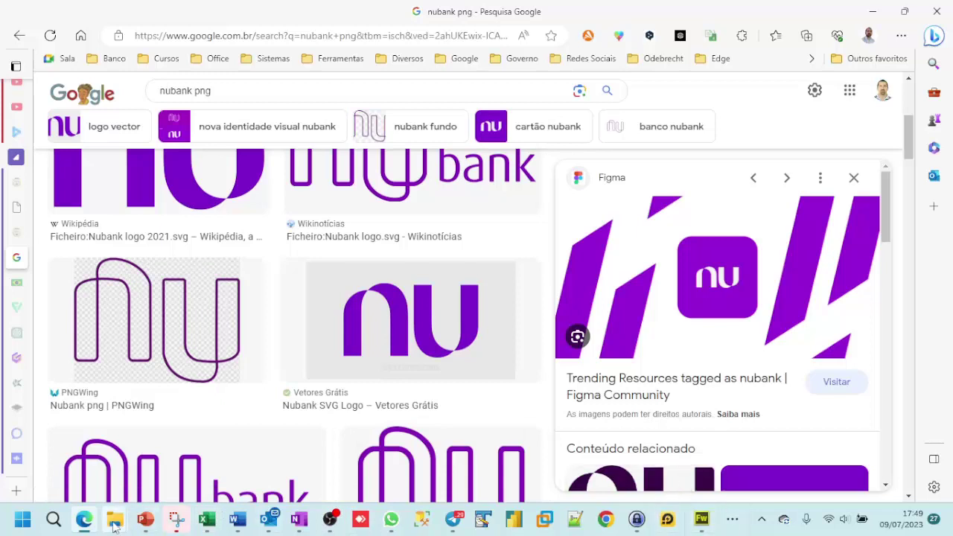
mouse_move(115, 519)
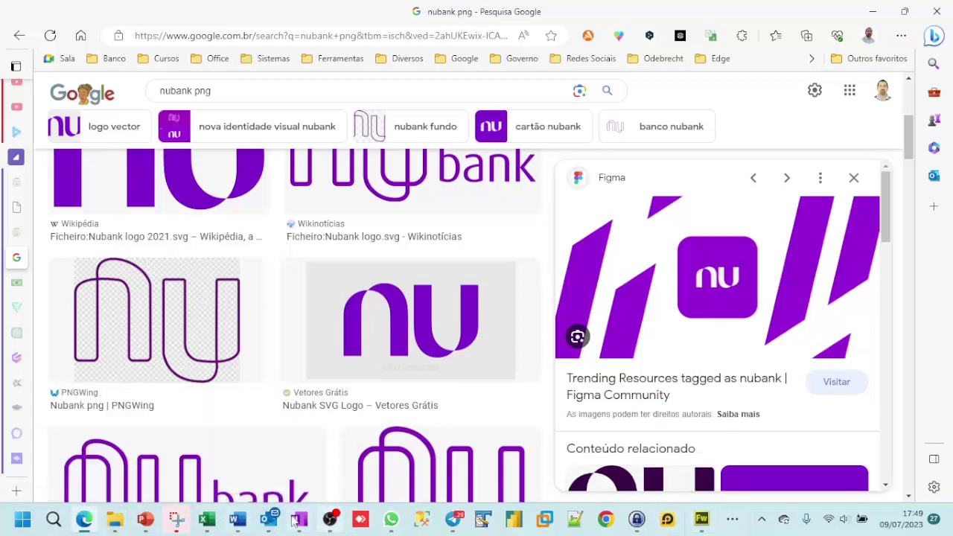
- In Pasta2, fill the tall side rectangle white and paste the copied Figma banner
mouse_move(207, 527)
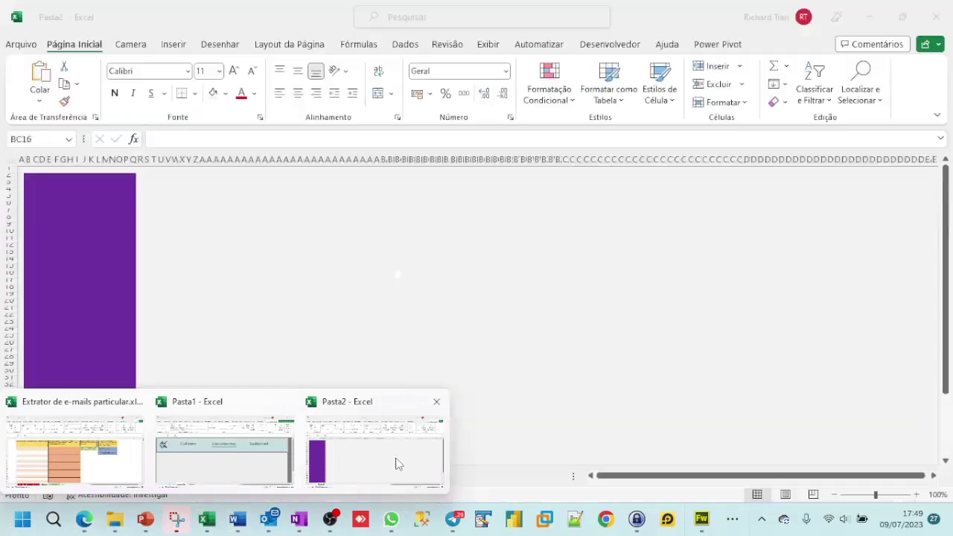
click(394, 460)
click(89, 250)
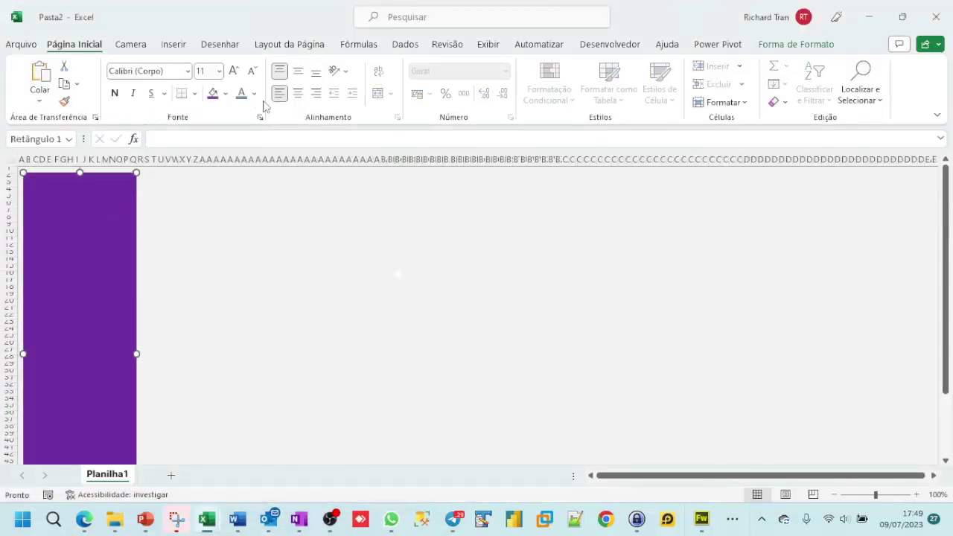
click(227, 93)
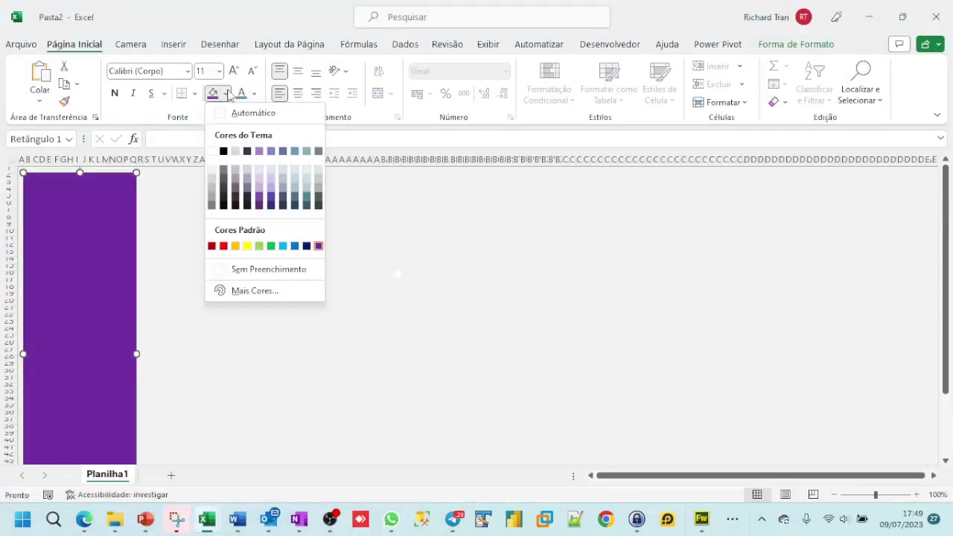
click(213, 153)
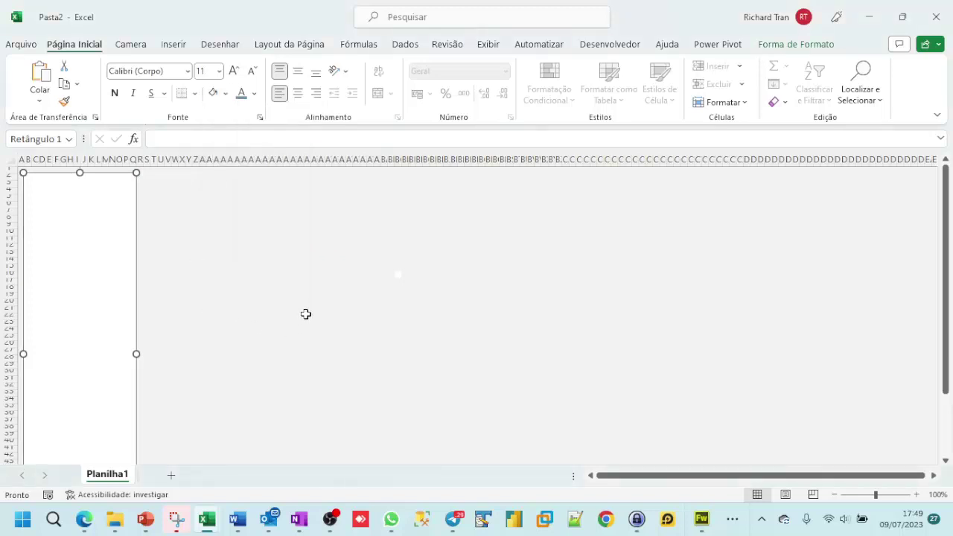
key(ctrl+v)
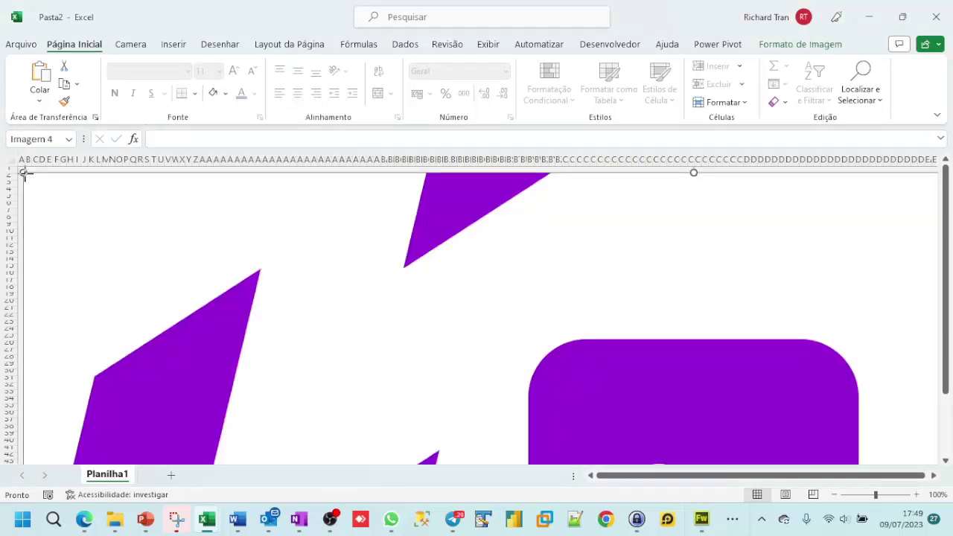
- Shrink the Nu banner and place it at the top-left, fitted to the white sidebar's width
drag(24, 173, 574, 391)
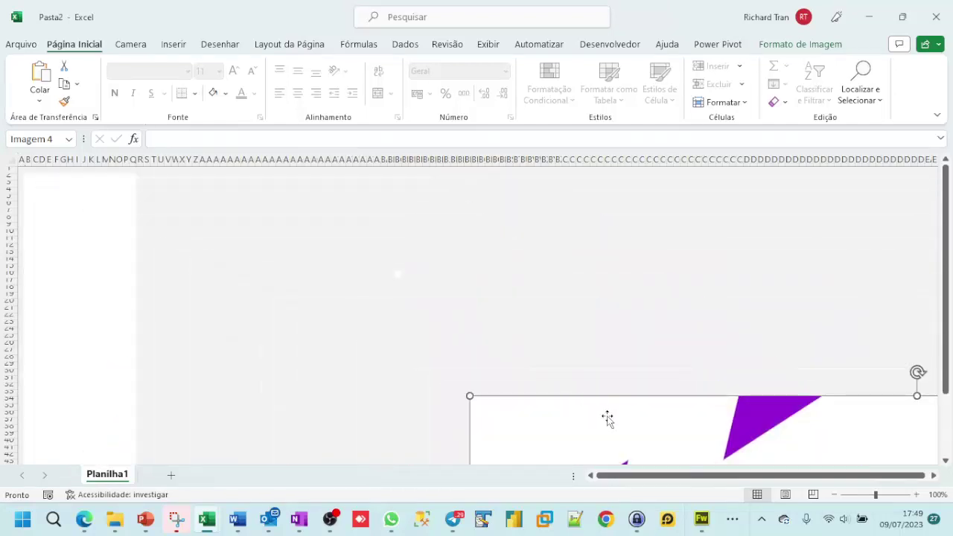
drag(222, 220, 61, 182)
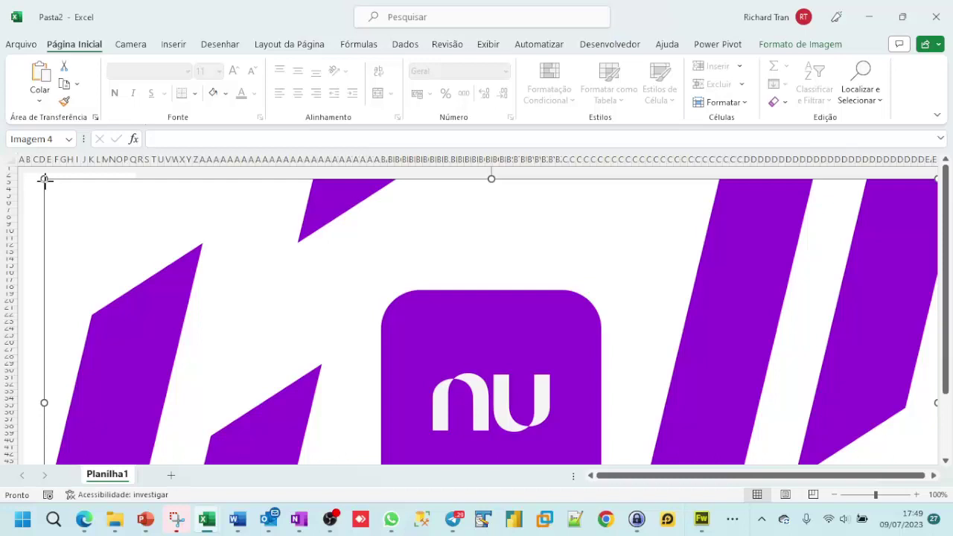
mouse_move(44, 179)
mouse_down()
mouse_move(755, 454)
mouse_move(237, 203)
mouse_up()
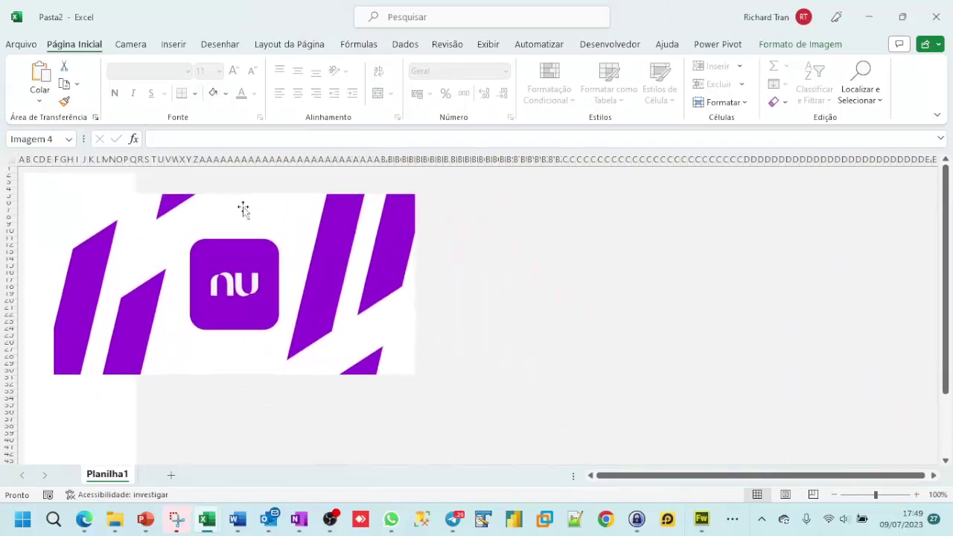
key(alt)
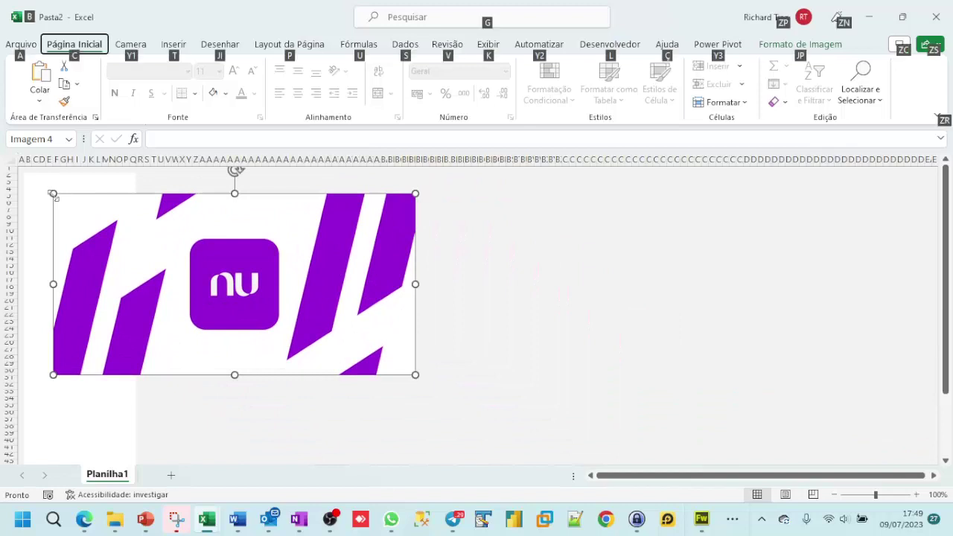
drag(52, 194, 296, 315)
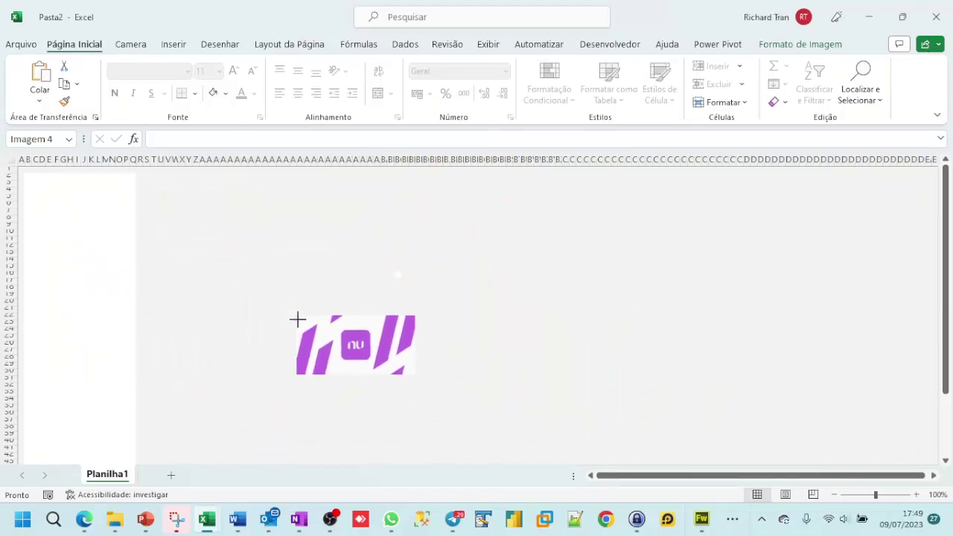
mouse_move(356, 352)
mouse_down()
mouse_move(79, 211)
mouse_move(82, 204)
mouse_up()
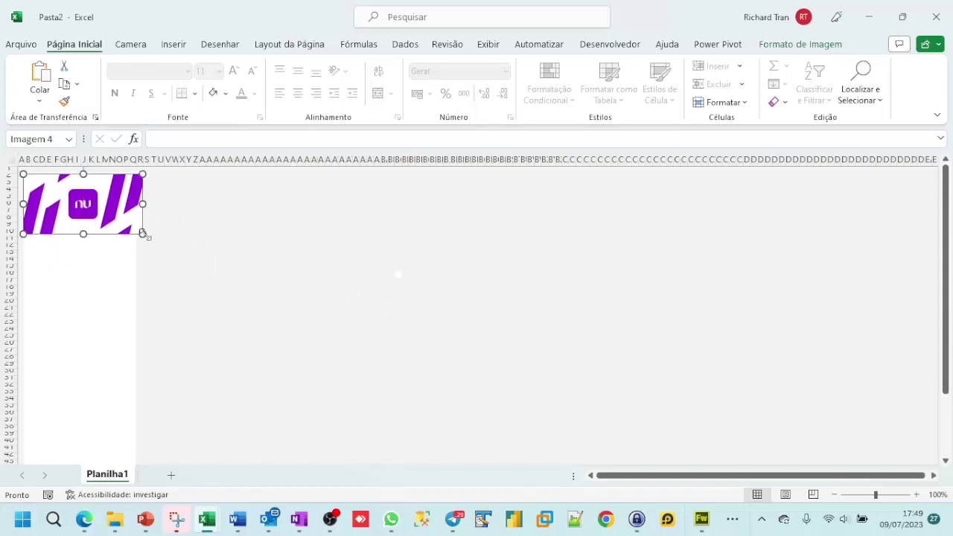
drag(142, 234, 135, 229)
click(216, 247)
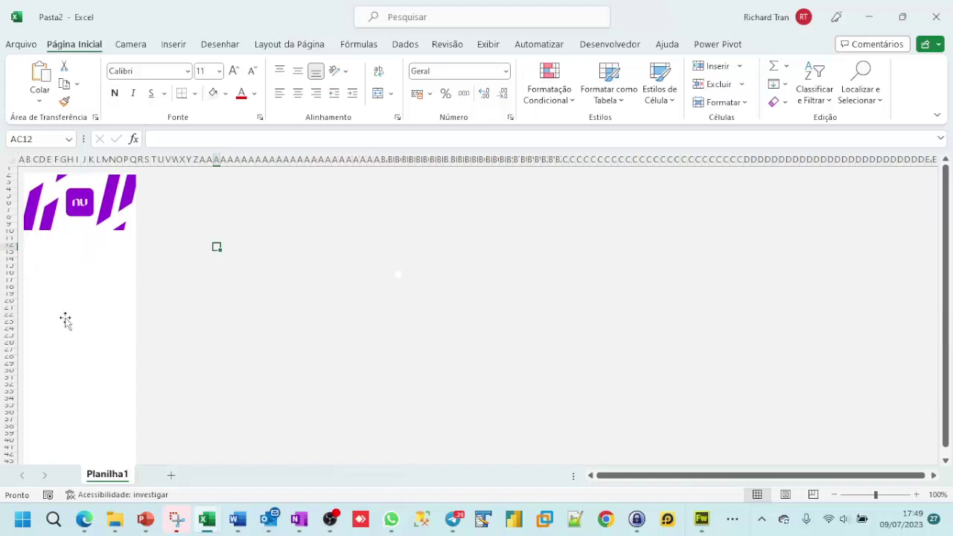
- Fill every sheet cell with Lavanda, Ênfase 1, Mais Escuro 25%
click(180, 257)
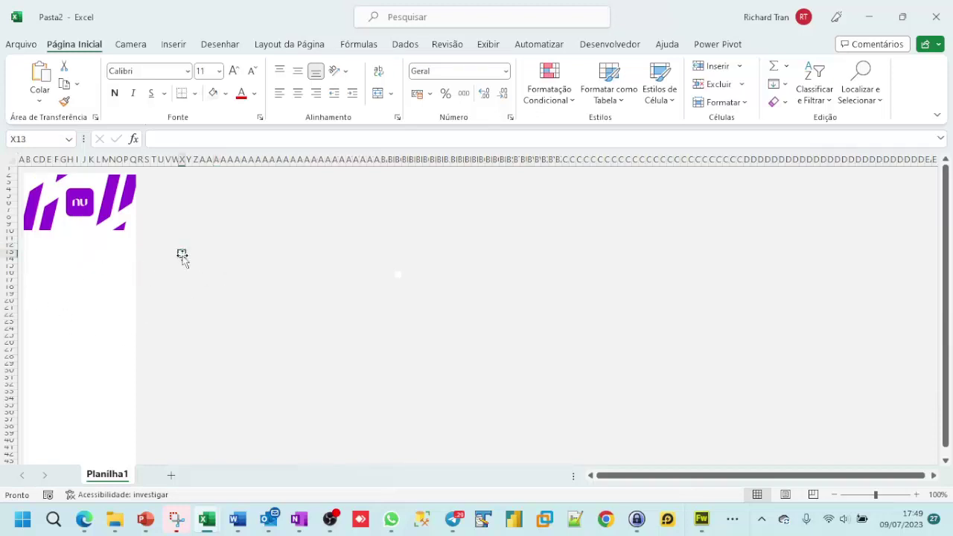
click(9, 160)
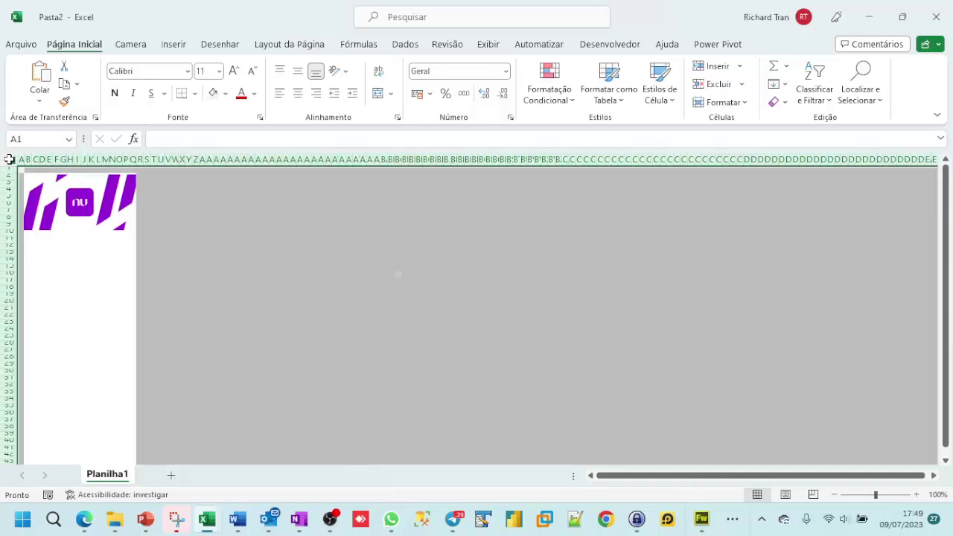
click(227, 93)
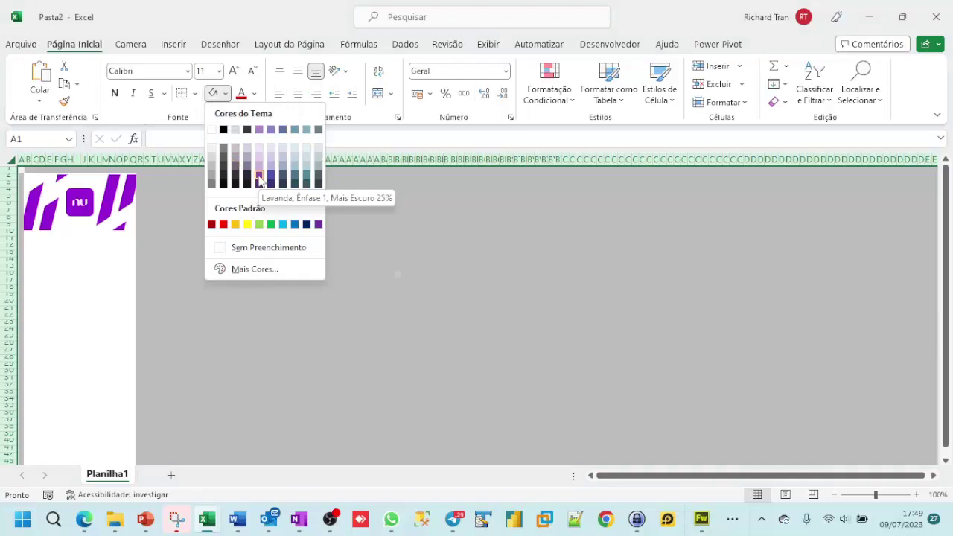
click(260, 178)
click(237, 230)
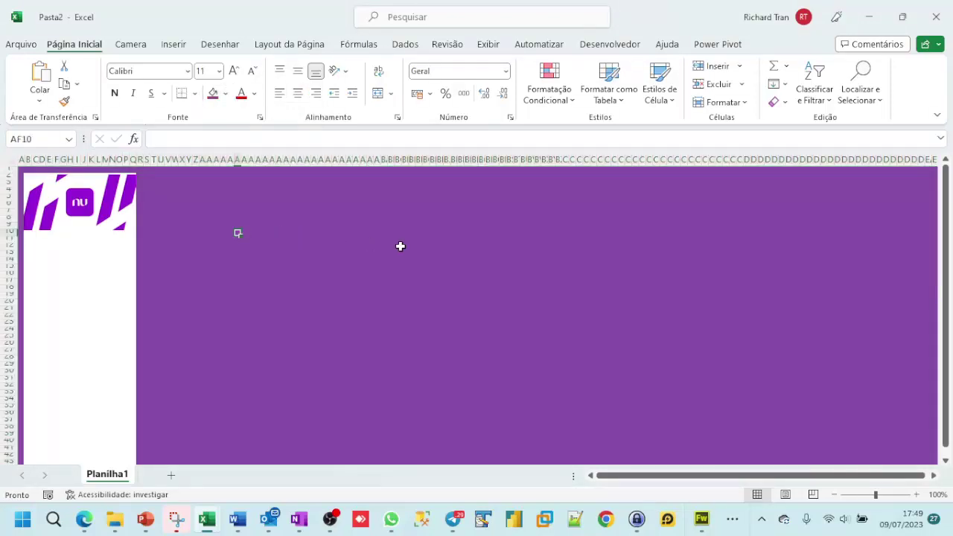
click(109, 237)
- Enlarge the Nu banner flush at the top so it spans the white rectangle's full width
drag(136, 230, 92, 207)
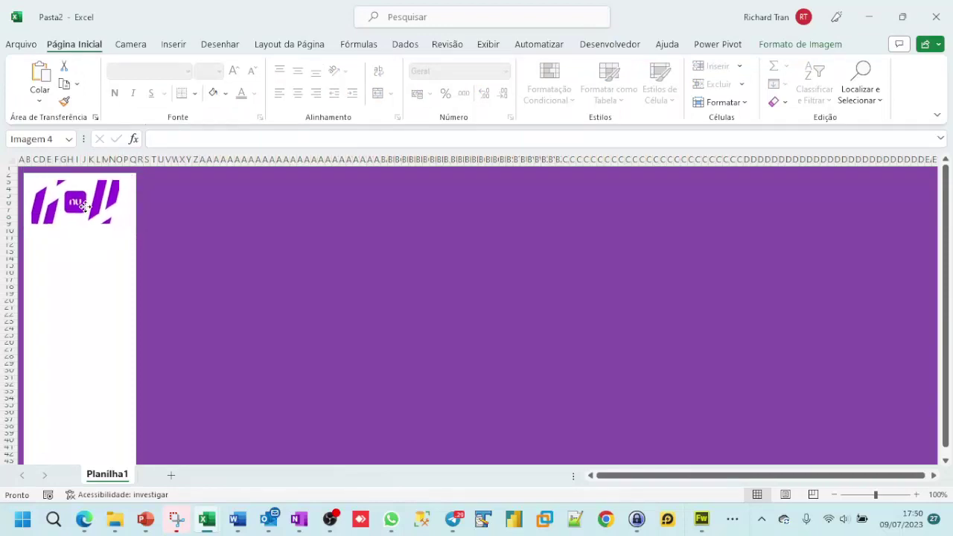
drag(92, 208, 84, 207)
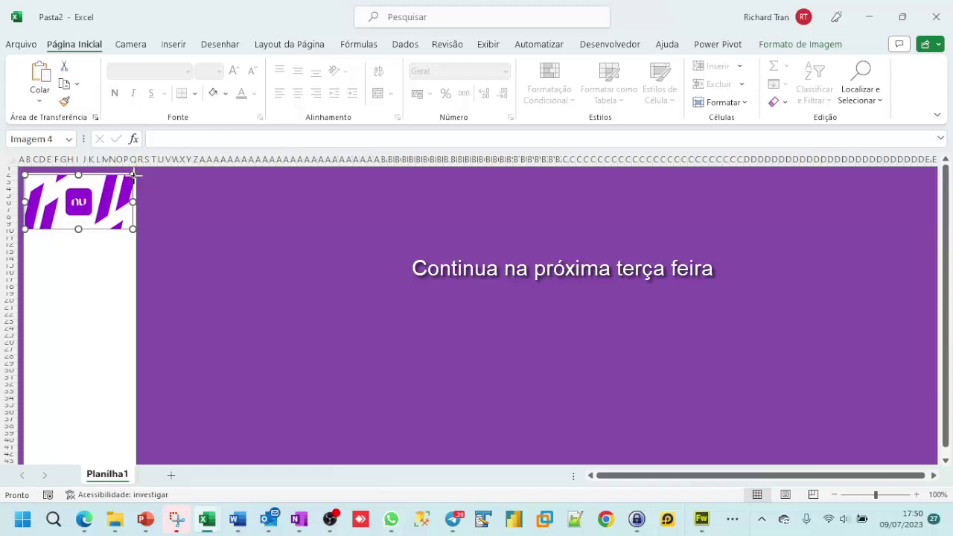
drag(135, 174, 142, 170)
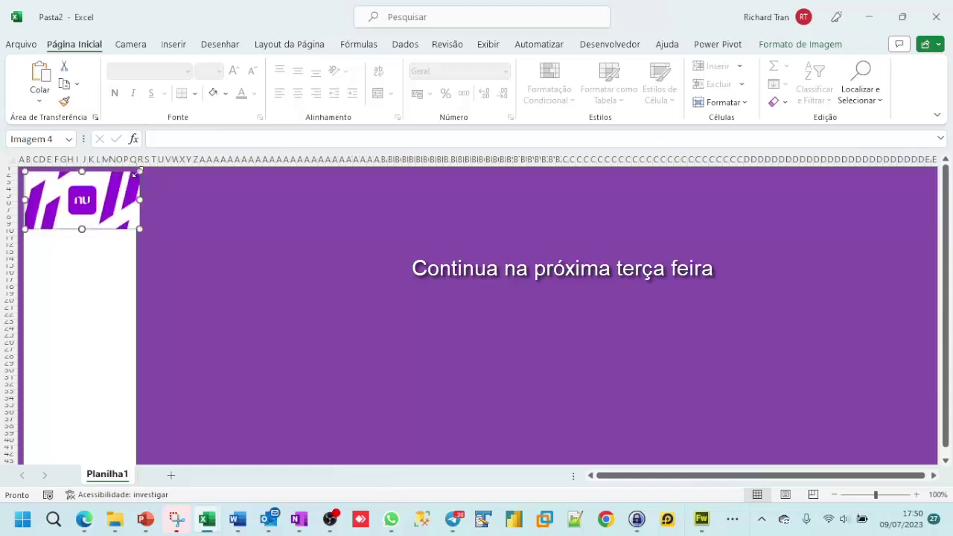